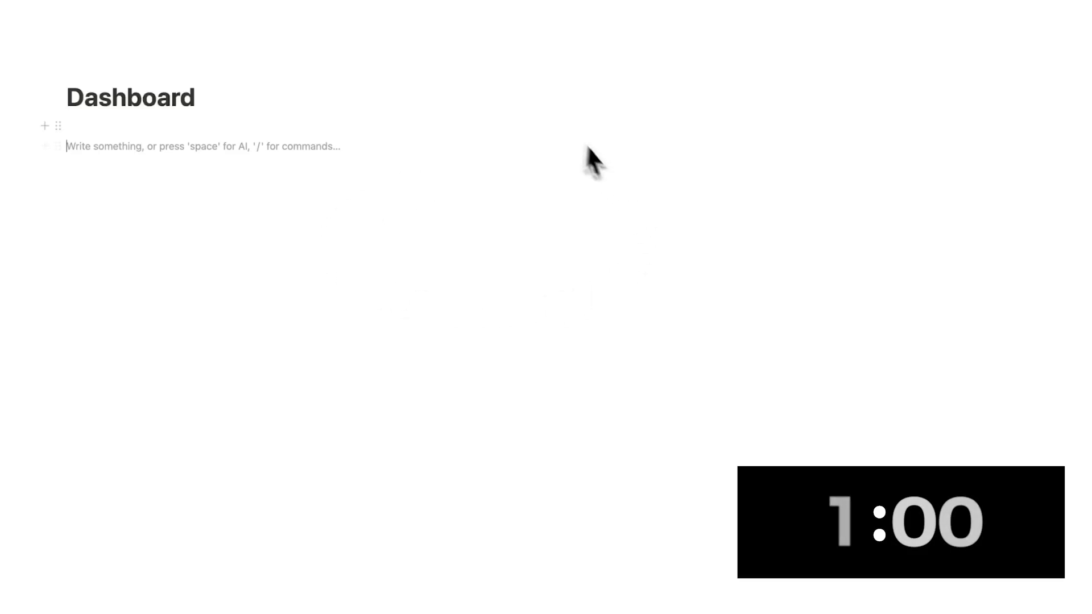
# - Insert two inline databases, To Do and Projects List, with an empty line between them
pyautogui.write('/data')
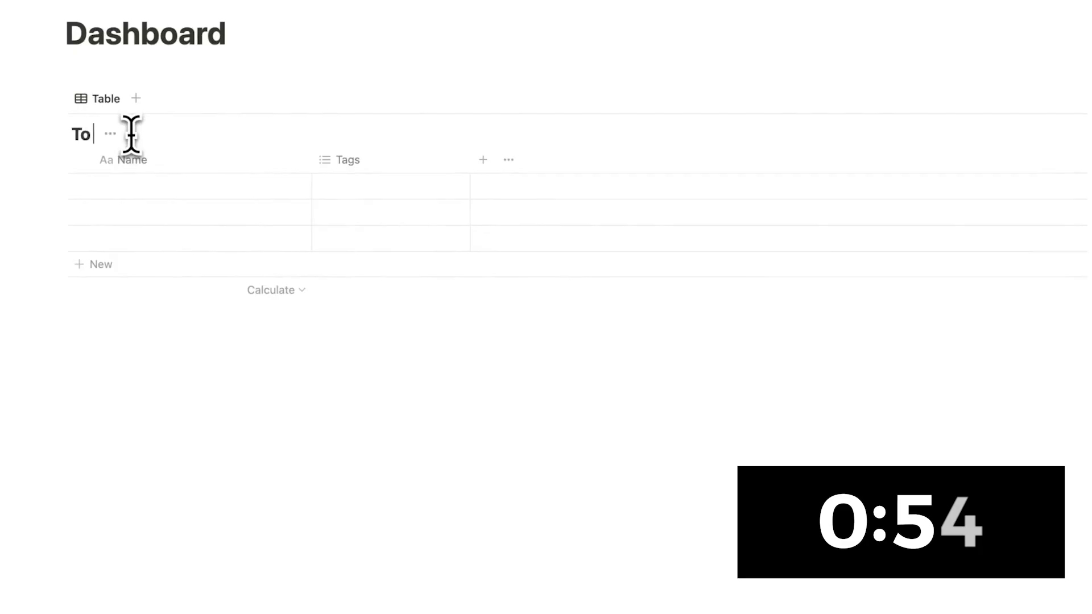
pyautogui.write('/data')
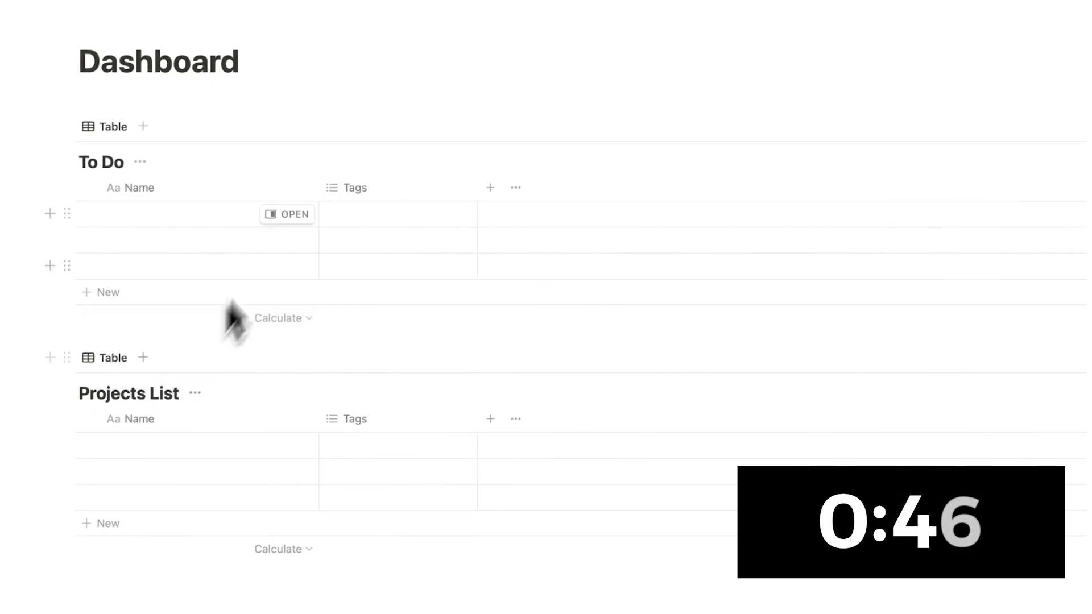
pyautogui.click(50, 127)
# - Insert a calendar view block below the To Do table and search for the To Do database
pyautogui.click(140, 327)
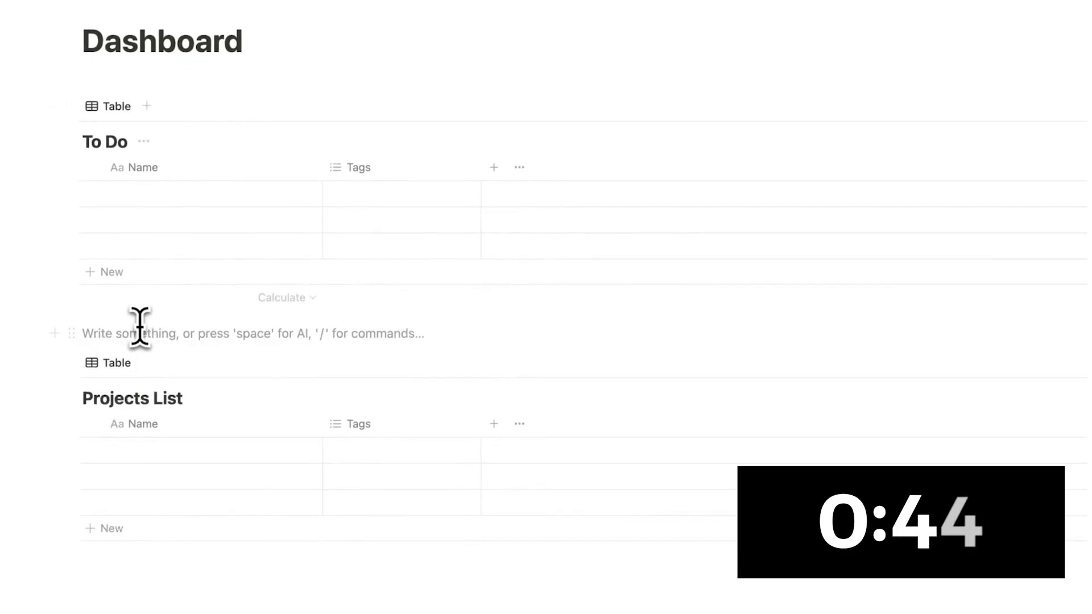
pyautogui.write('/d')
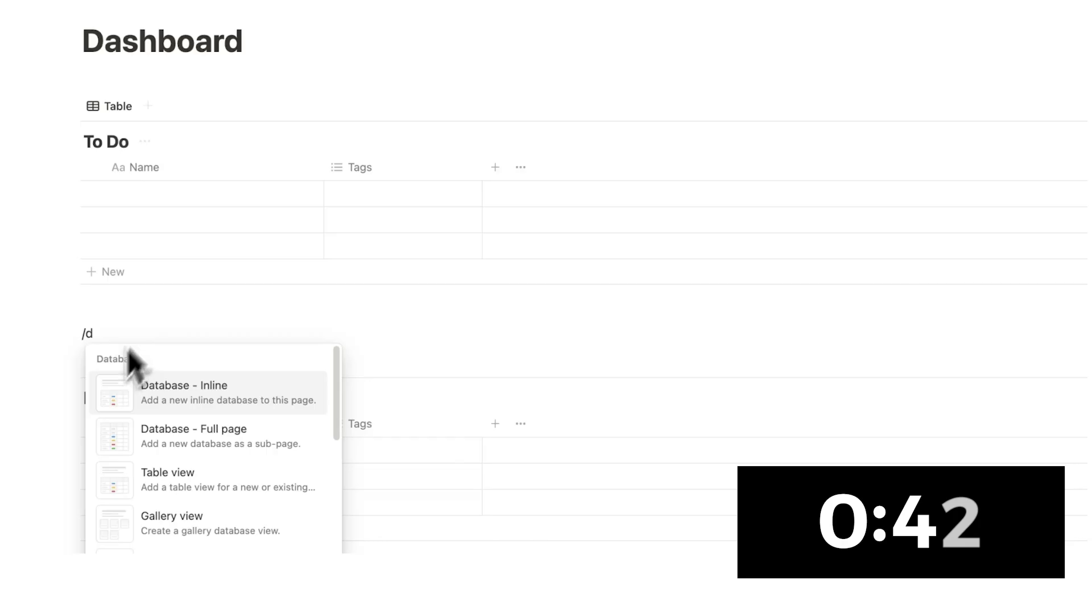
pyautogui.press('BackSpace')
pyautogui.write('cal')
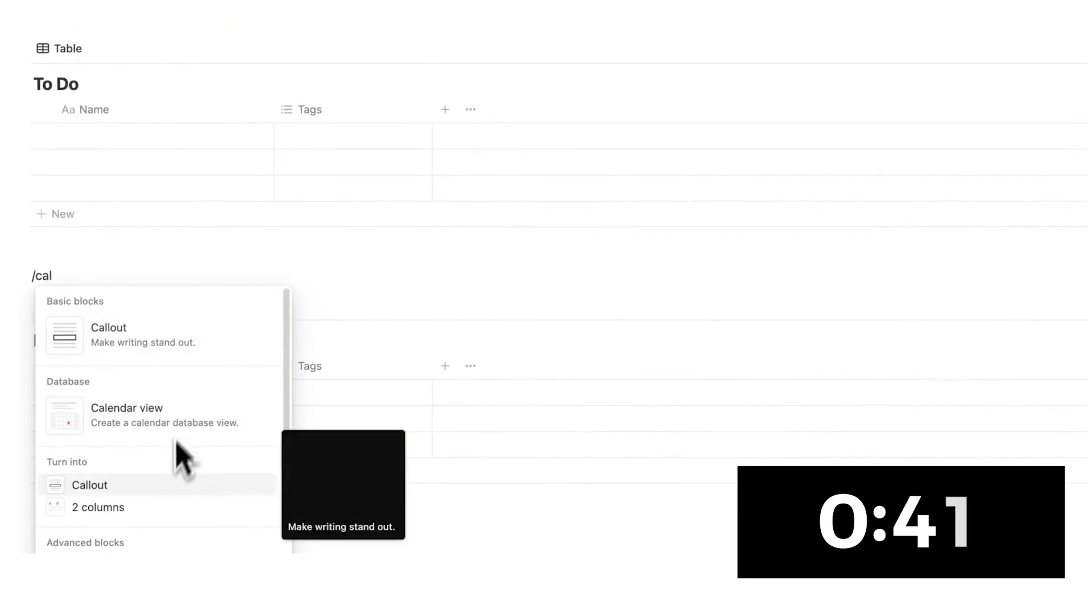
pyautogui.click(190, 429)
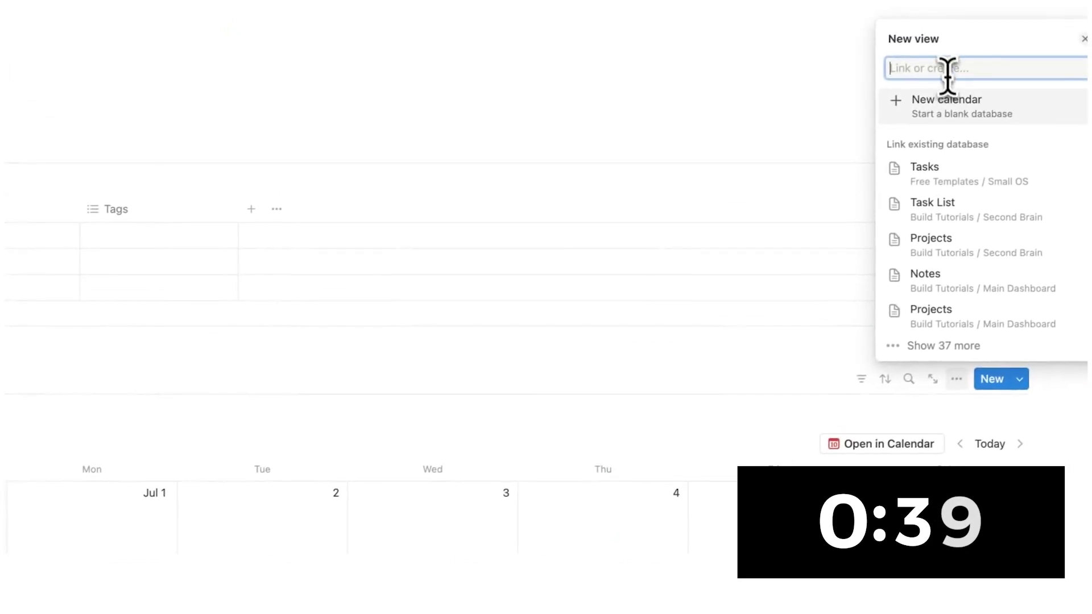
pyautogui.write('To Do')
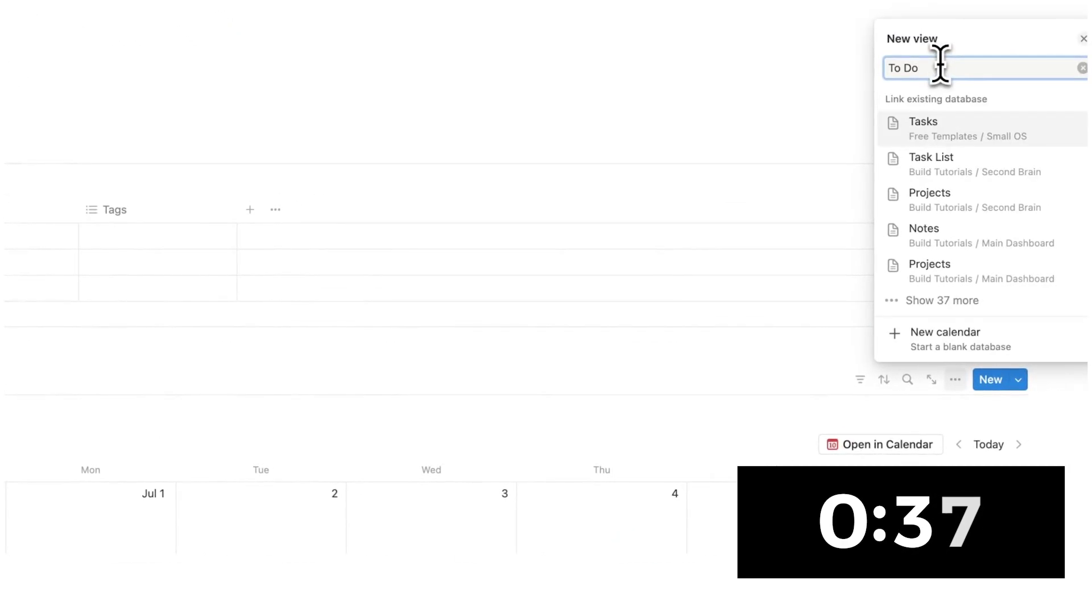
# - Link the calendar to the To Do database, delete its Tags property and add a checkbox column
pyautogui.click(969, 222)
pyautogui.click(958, 290)
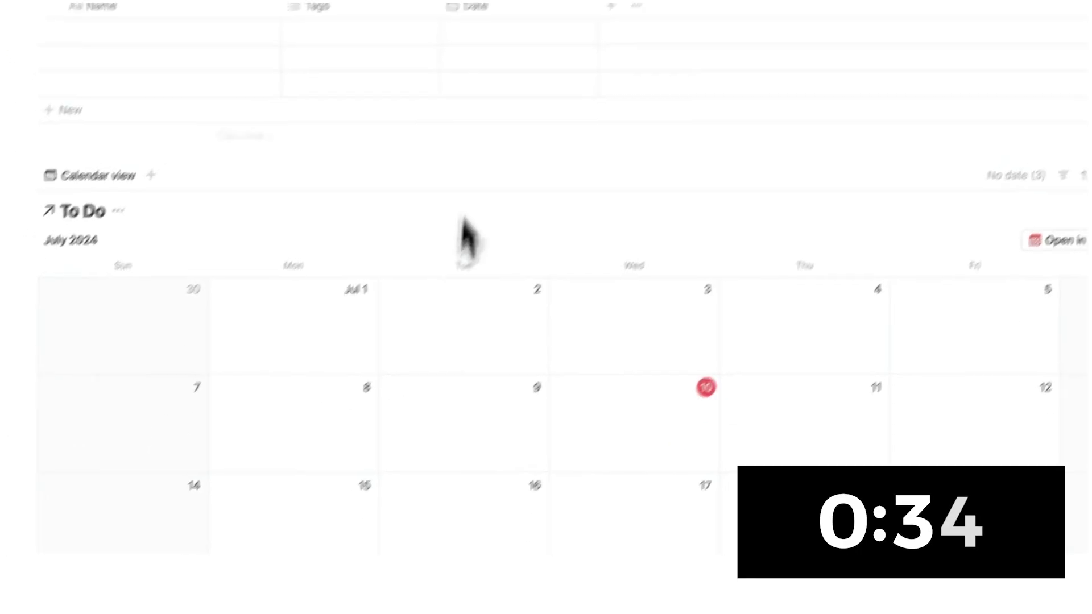
pyautogui.click(401, 7)
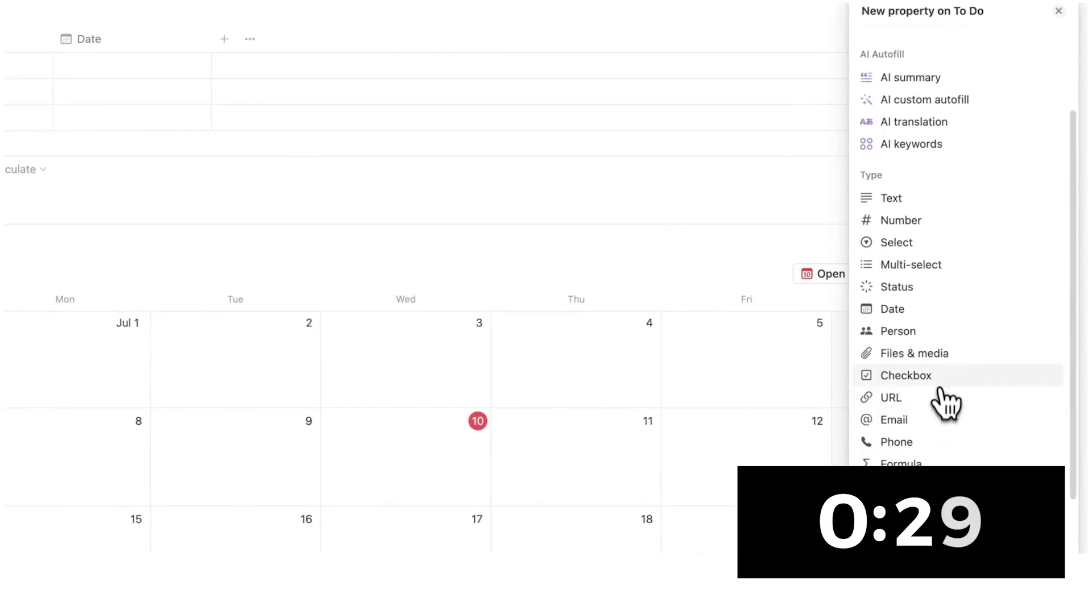
pyautogui.click(940, 384)
pyautogui.press('Escape')
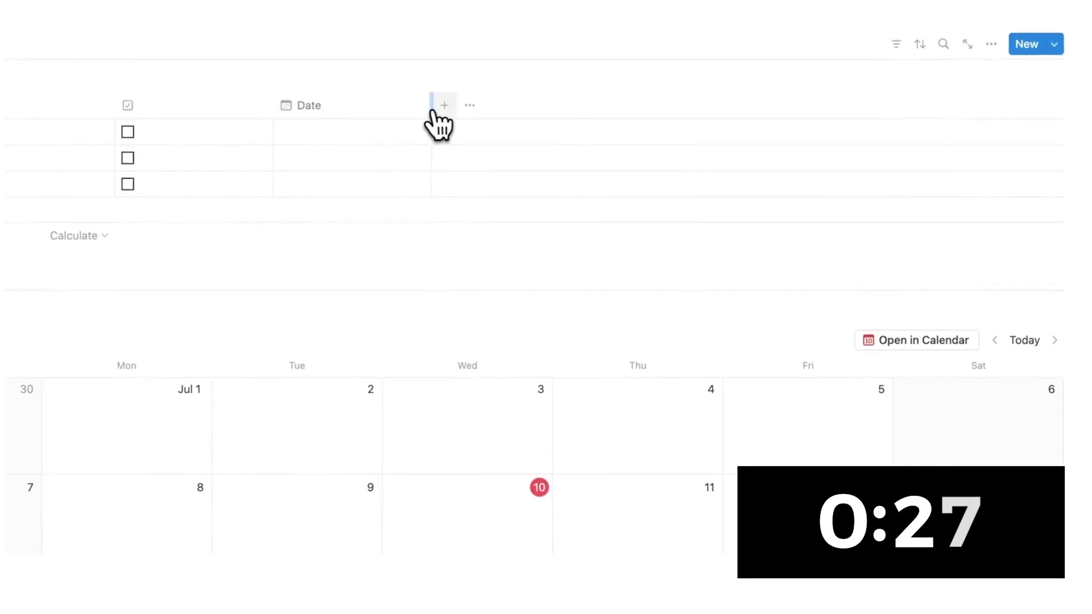
# - Add a Projects List relation to To Do, also shown on Projects List
pyautogui.click(383, 38)
pyautogui.scroll(-5, 1009, 267)
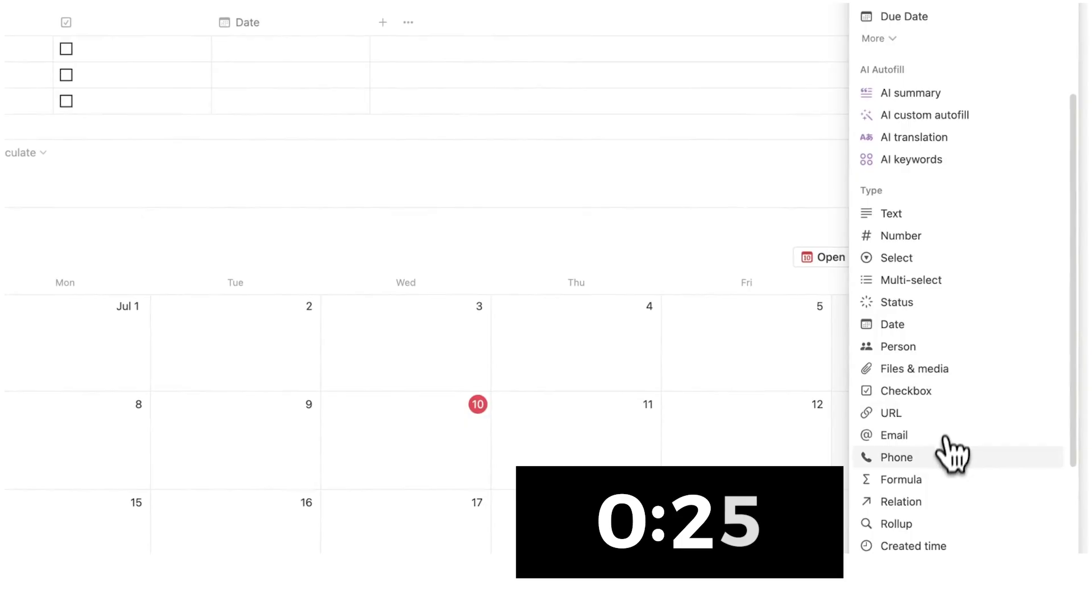
pyautogui.click(950, 499)
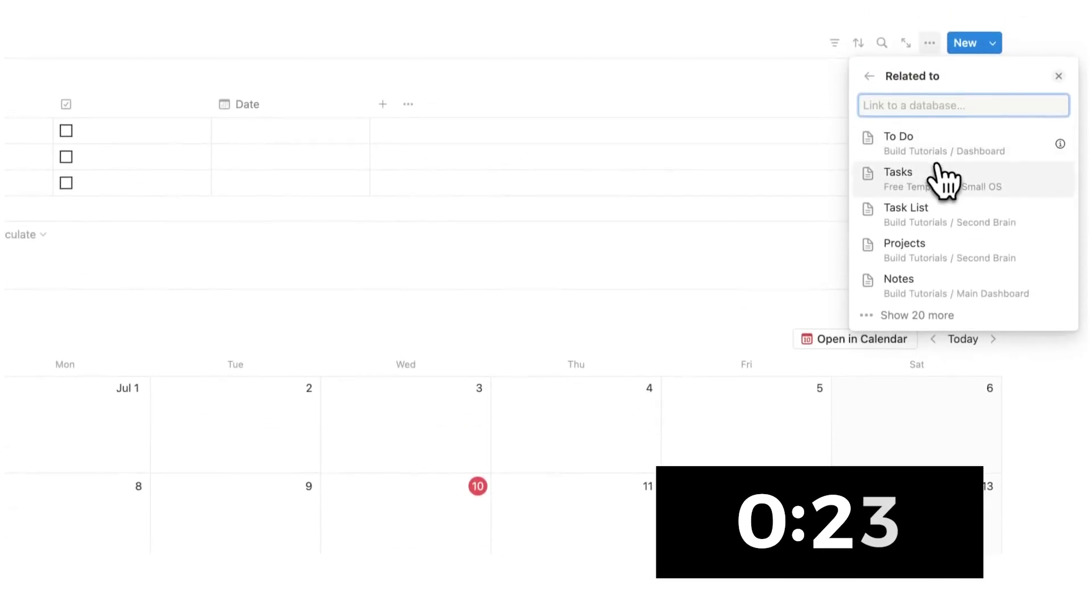
pyautogui.write('Projects')
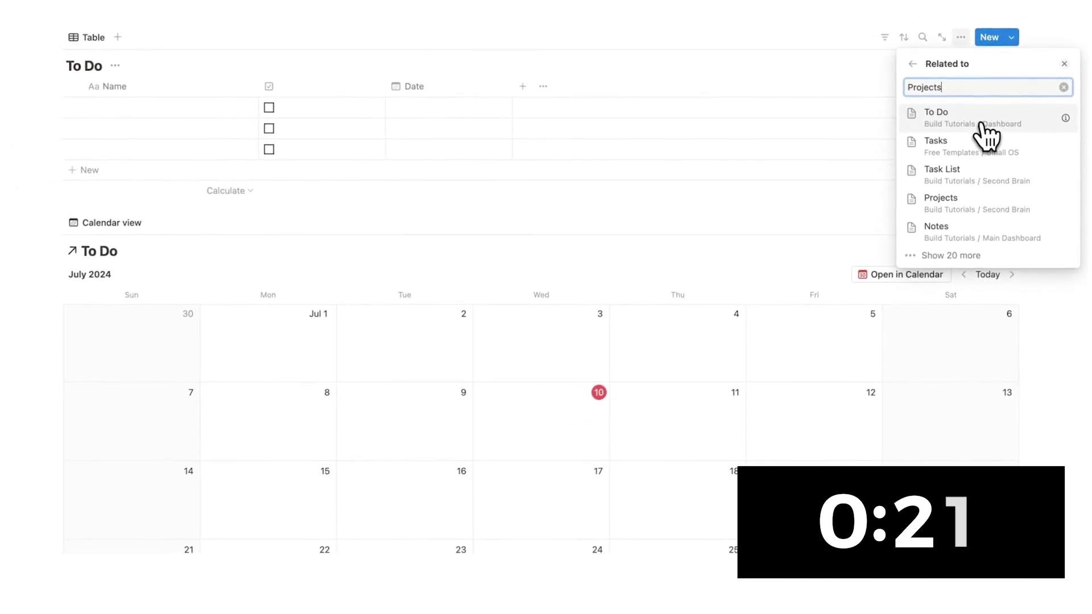
pyautogui.click(986, 122)
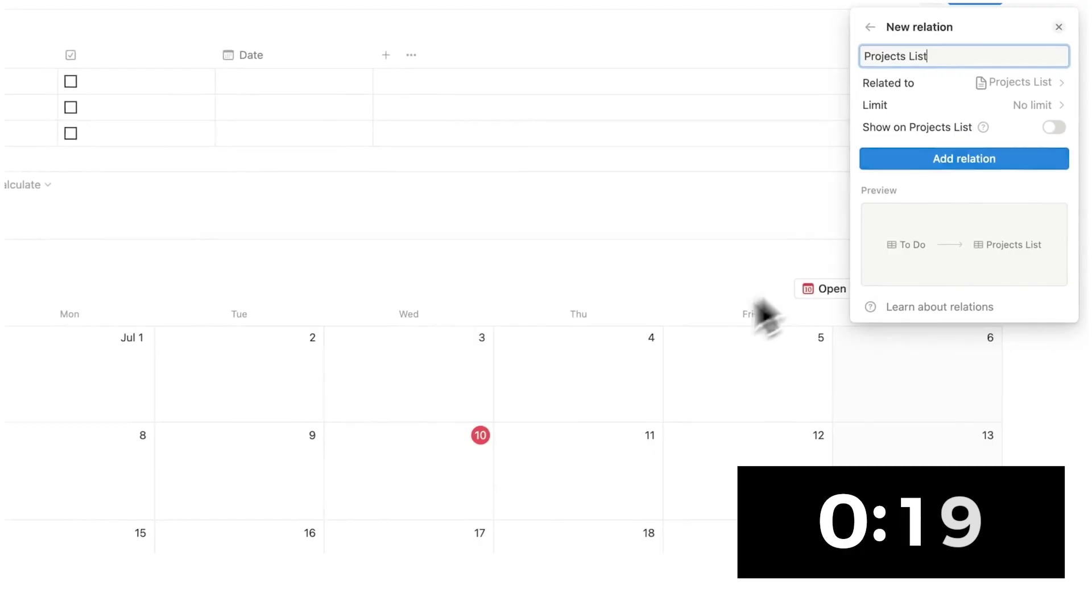
pyautogui.click(1060, 145)
pyautogui.click(1011, 213)
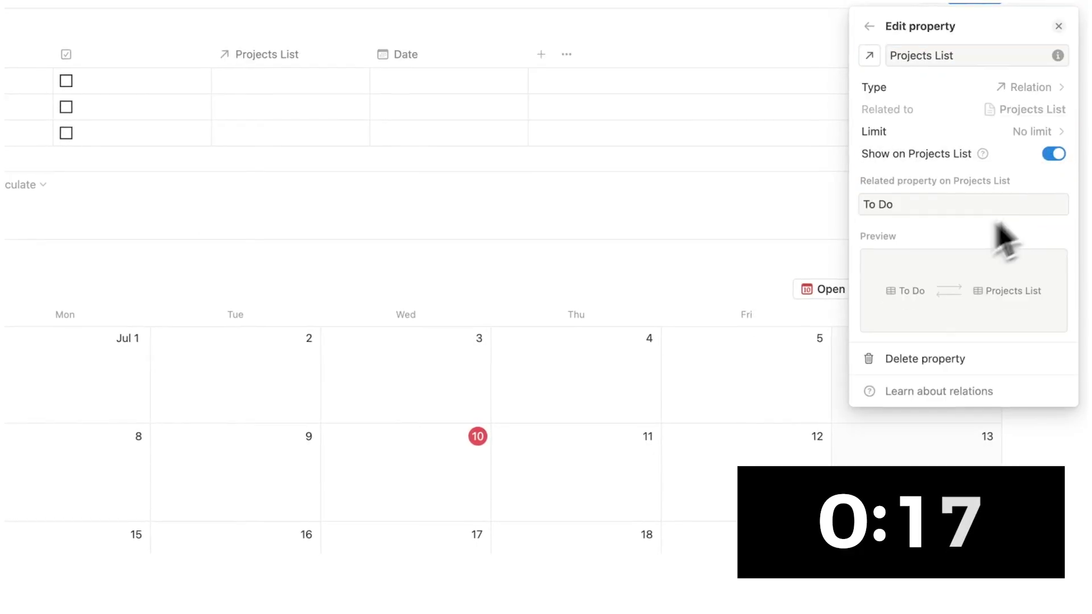
pyautogui.click(648, 418)
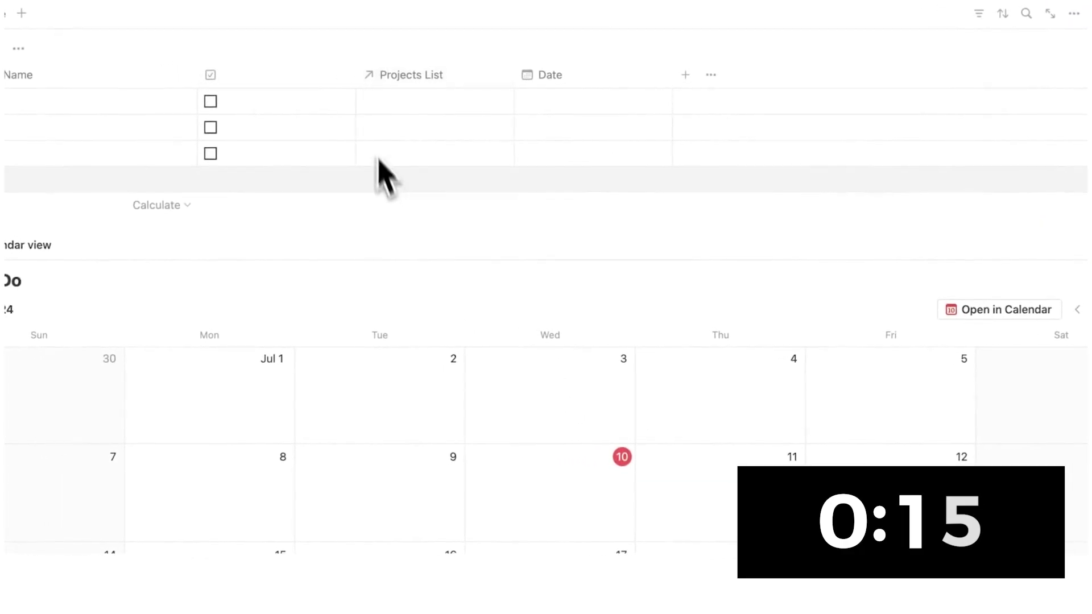
# - Show the Projects List property on the calendar entries
pyautogui.scroll(-4, 383, 175)
pyautogui.click(930, 59)
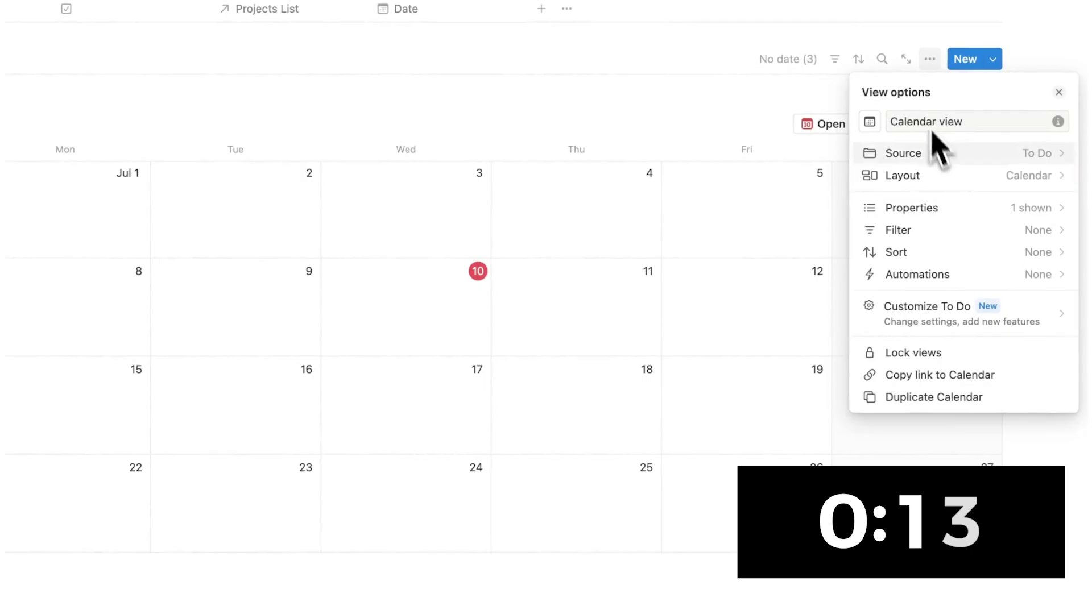
pyautogui.click(960, 214)
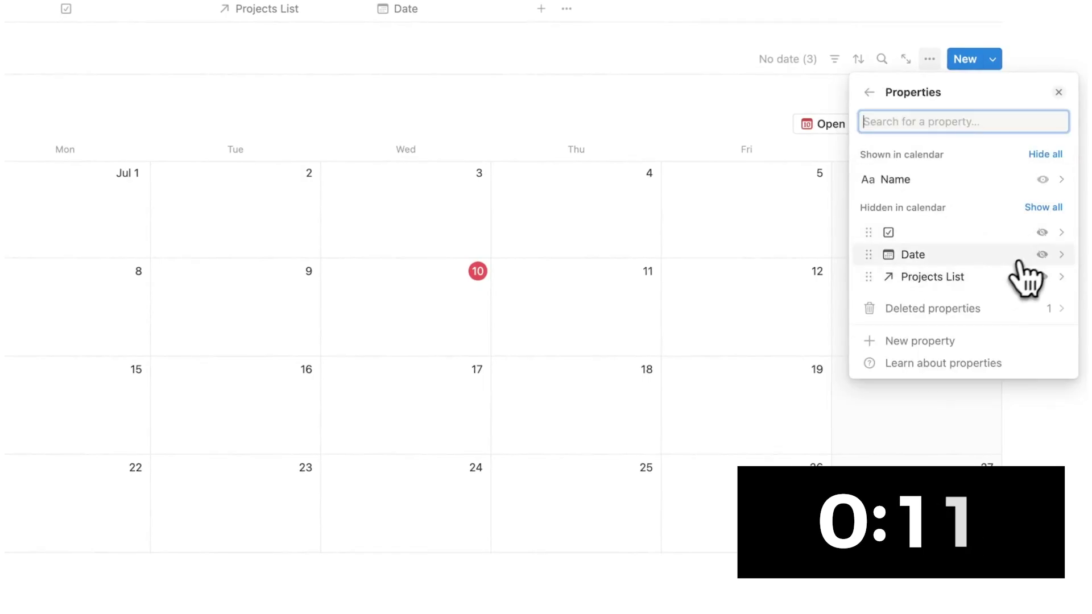
pyautogui.click(1042, 276)
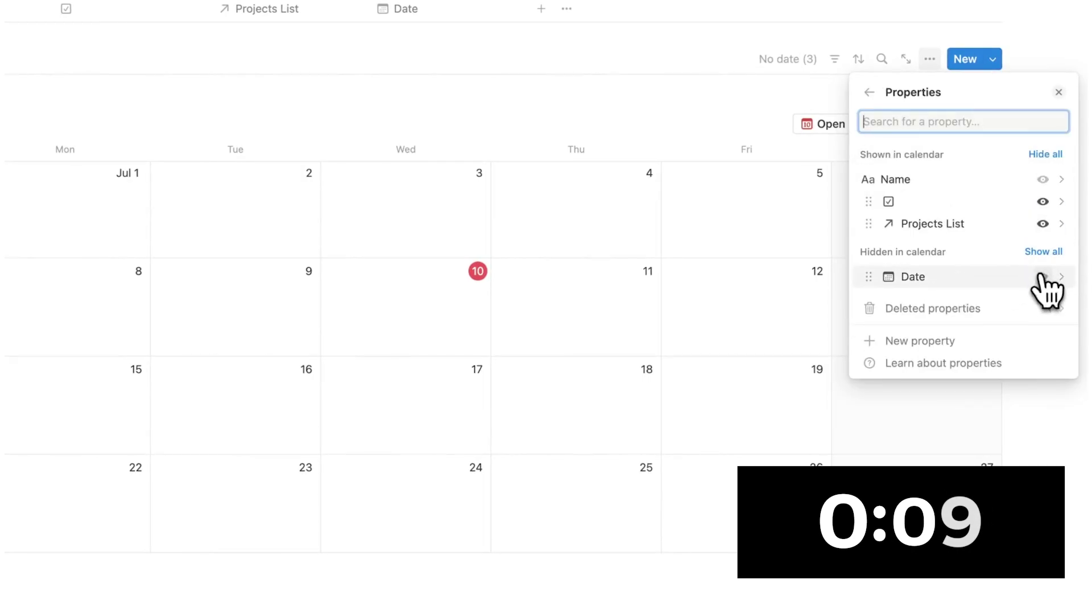
pyautogui.press('Escape')
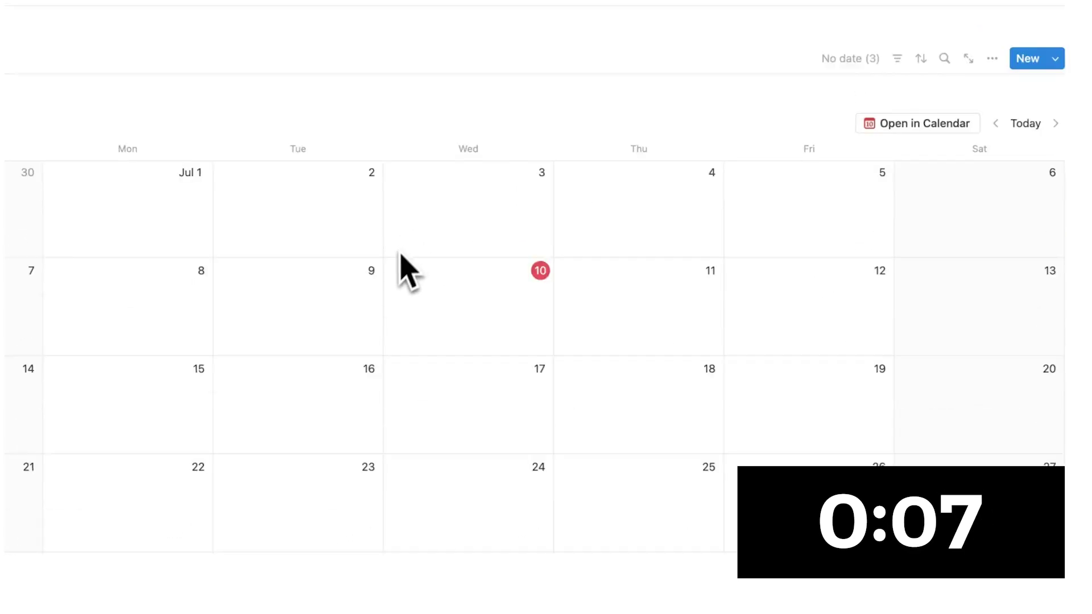
# - Filter the To Do table to tasks whose Date is empty
pyautogui.scroll(5, 409, 273)
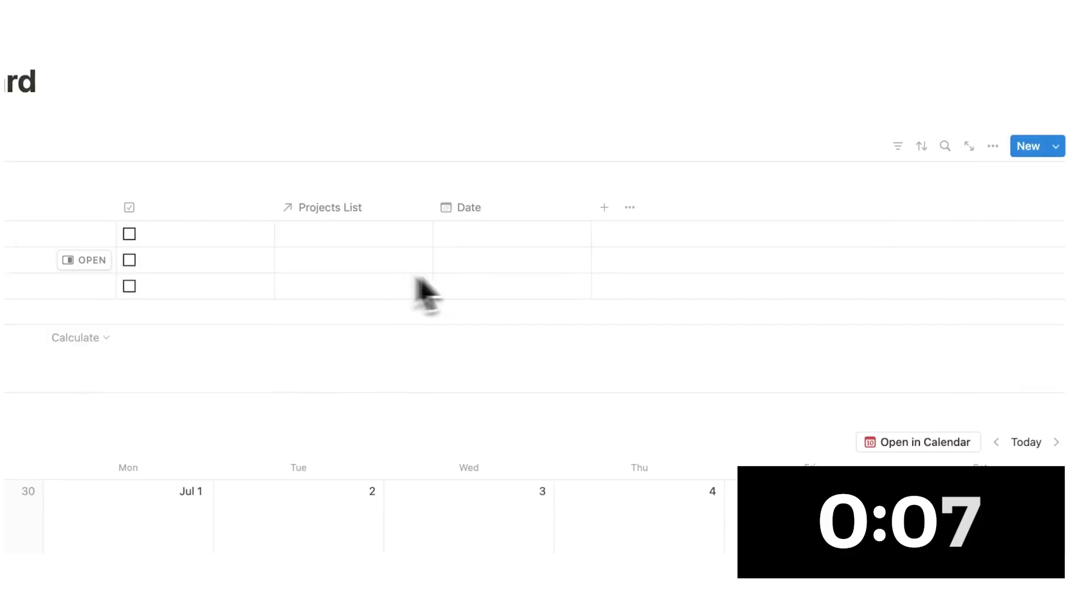
pyautogui.click(897, 143)
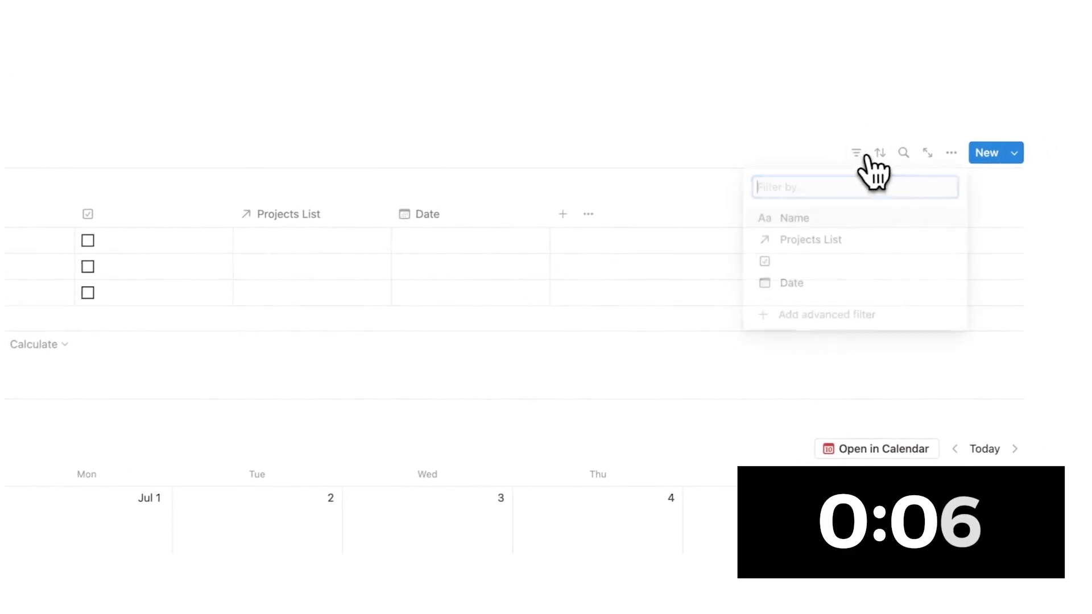
pyautogui.click(814, 290)
pyautogui.click(136, 175)
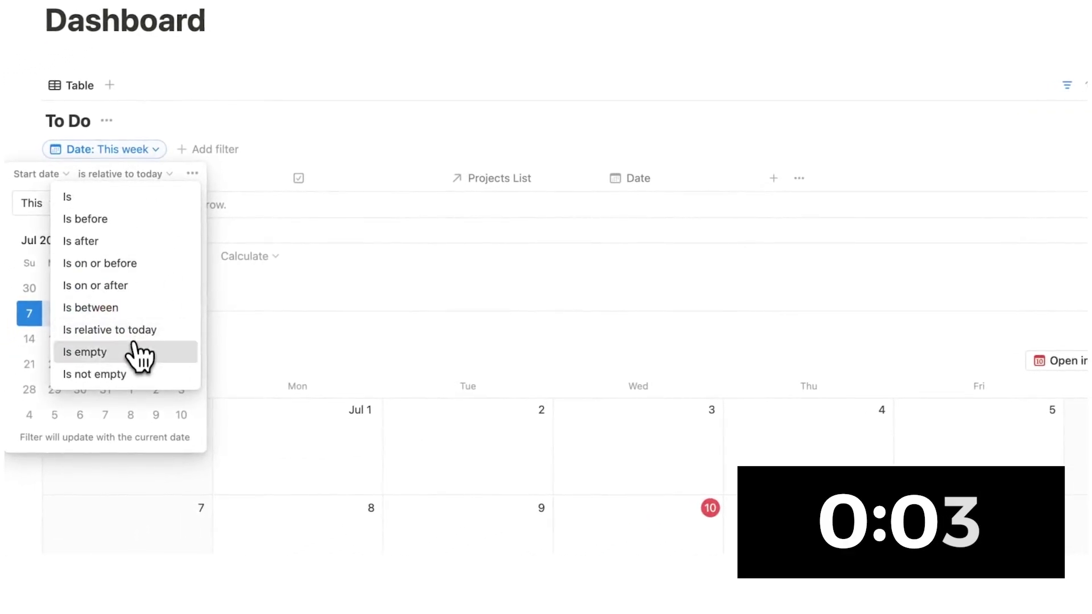
pyautogui.click(136, 354)
pyautogui.scroll(-7, 598, 244)
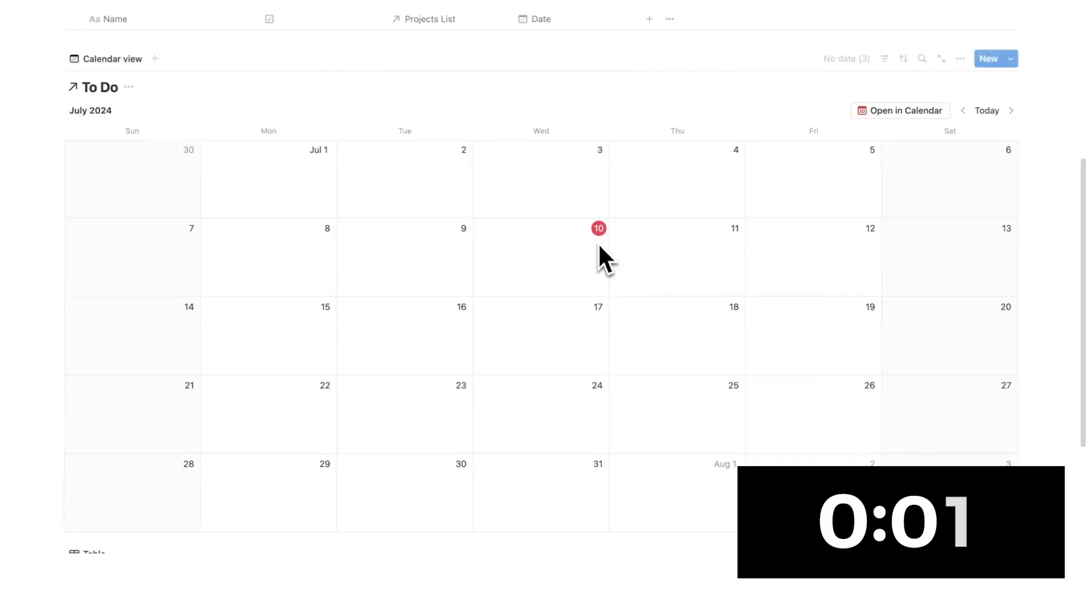
# - Narrow the checkbox column and order To Do columns as checkbox, Date, Name, Projects List
pyautogui.scroll(7, 613, 288)
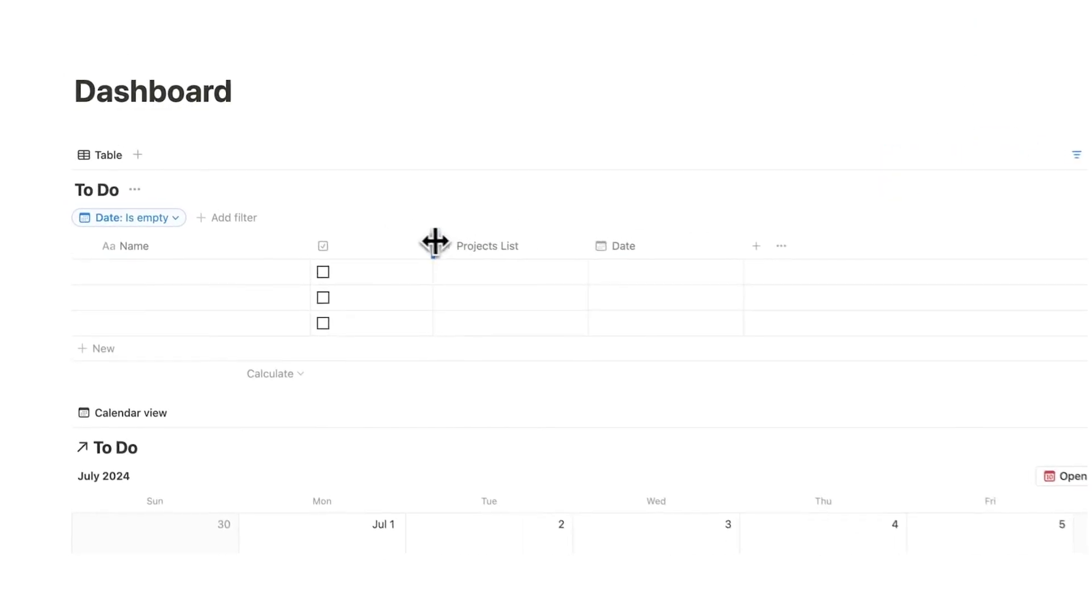
pyautogui.moveTo(434, 241); pyautogui.dragTo(151, 256)
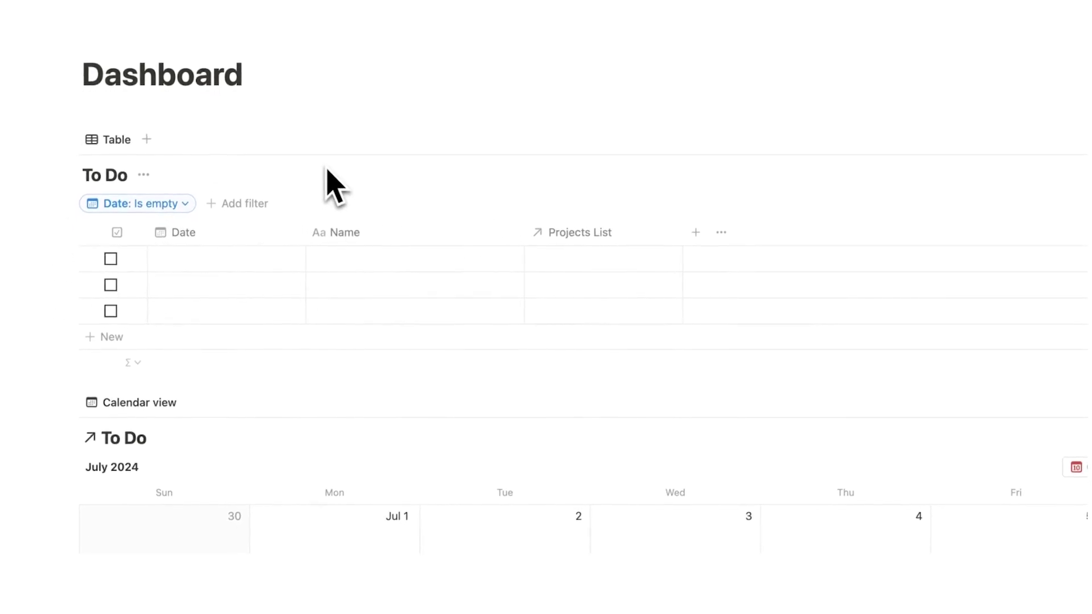
pyautogui.scroll(-5, 334, 190)
pyautogui.scroll(-5, 441, 347)
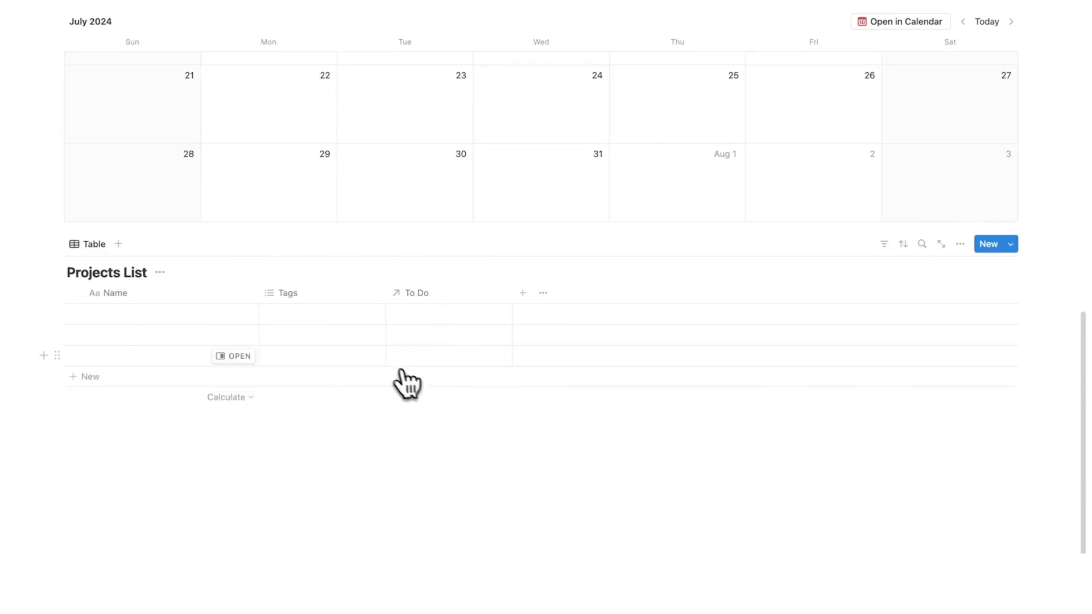
# - Delete the Tags property from the Projects List table
pyautogui.click(344, 302)
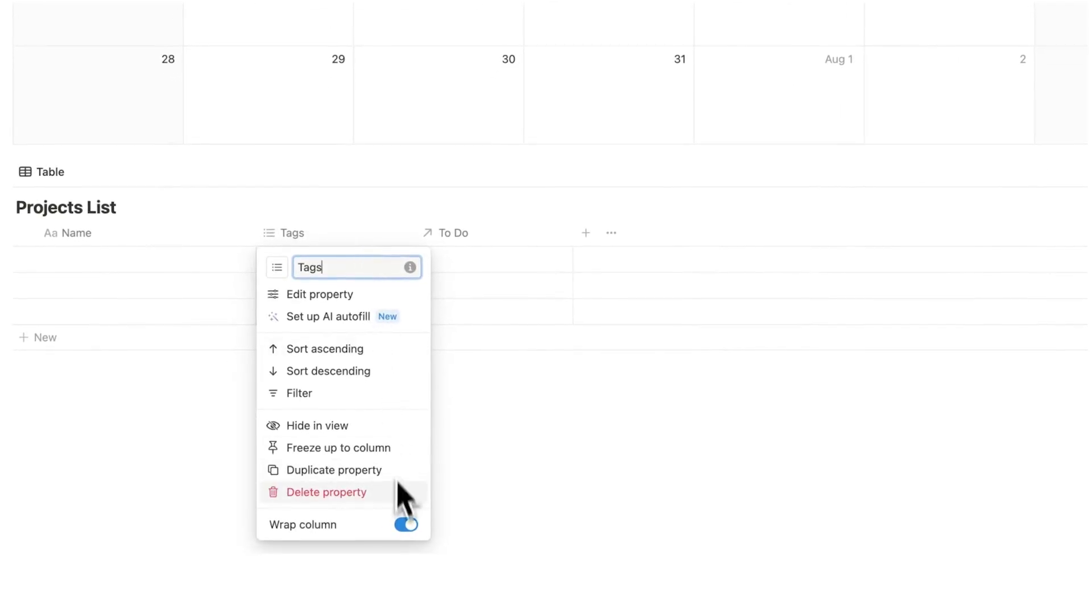
pyautogui.click(383, 501)
pyautogui.click(612, 236)
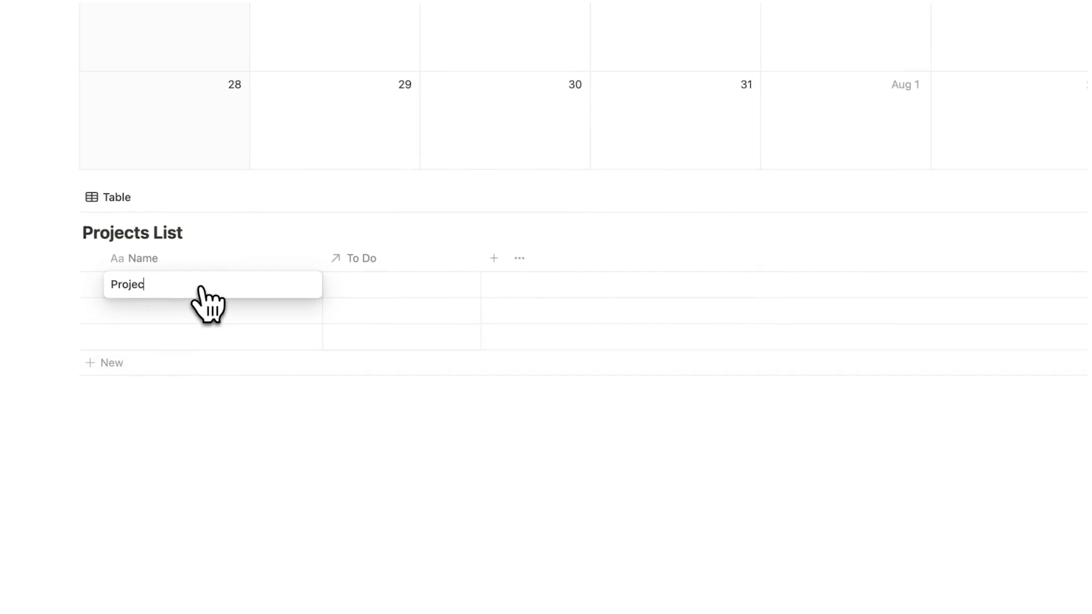
# - Name the Projects List rows Project 1, Project 2 and Project 3
pyautogui.click(200, 288)
pyautogui.write('Project 1')
pyautogui.press('Return')
pyautogui.write('Project 2')
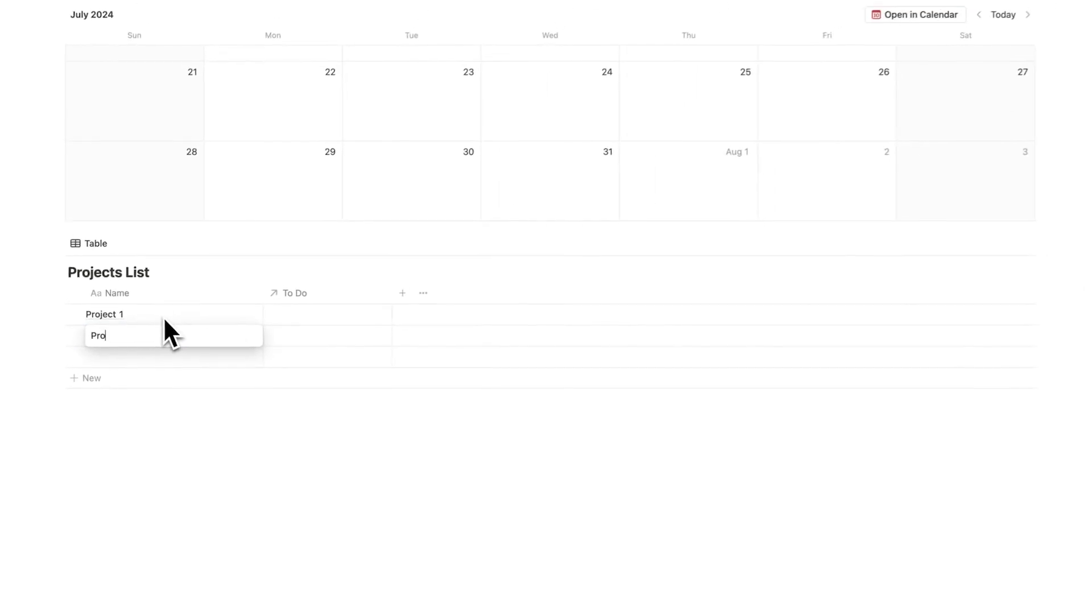
pyautogui.press('Return')
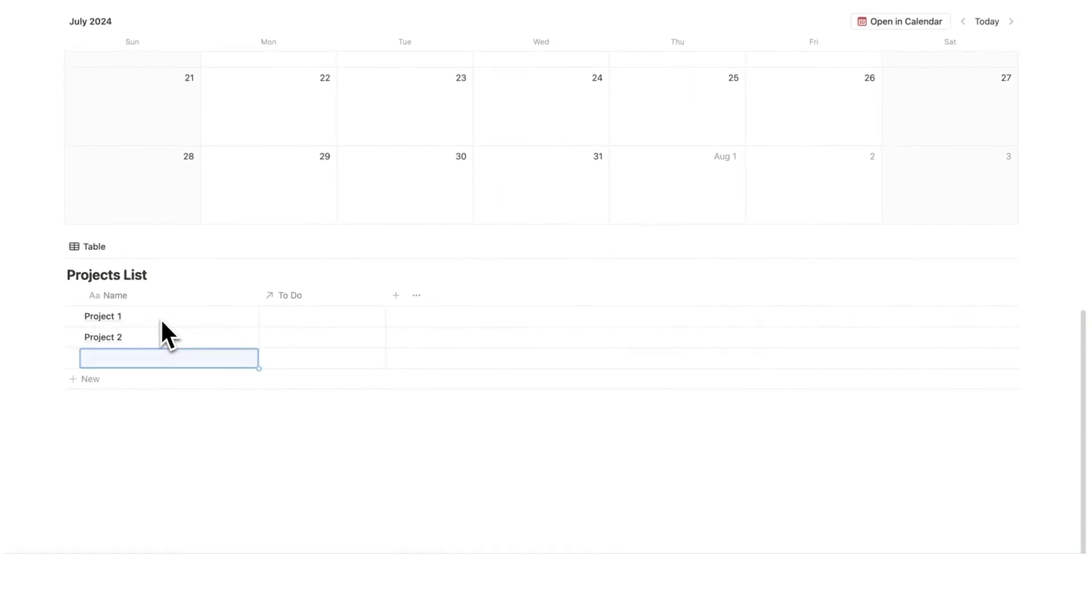
pyautogui.write('Project 3')
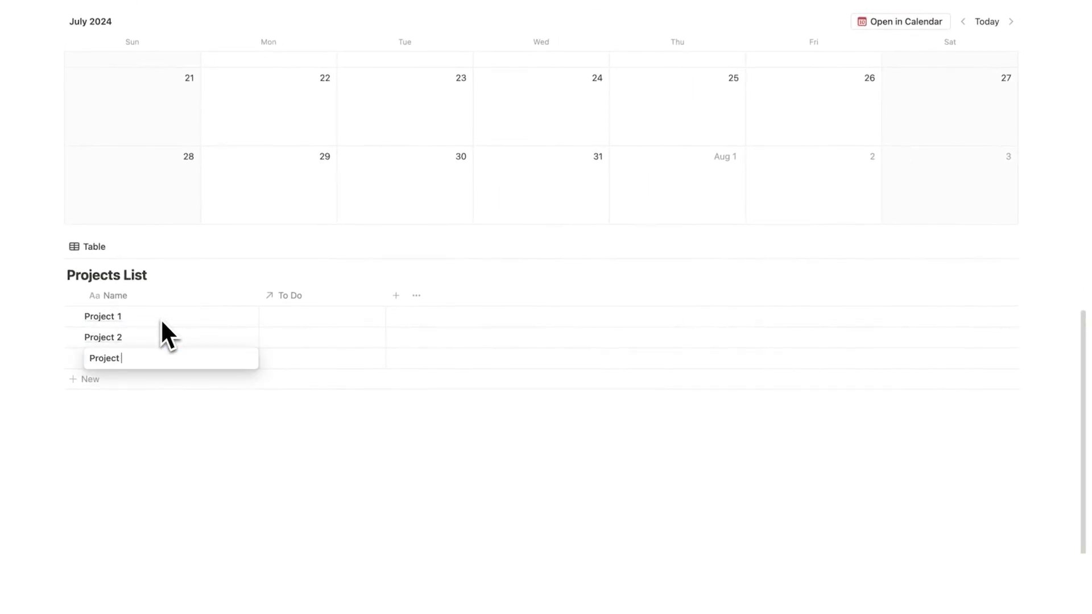
pyautogui.press('Escape')
# - Name the first To Do task Example Task and date it July 10
pyautogui.scroll(10, 282, 325)
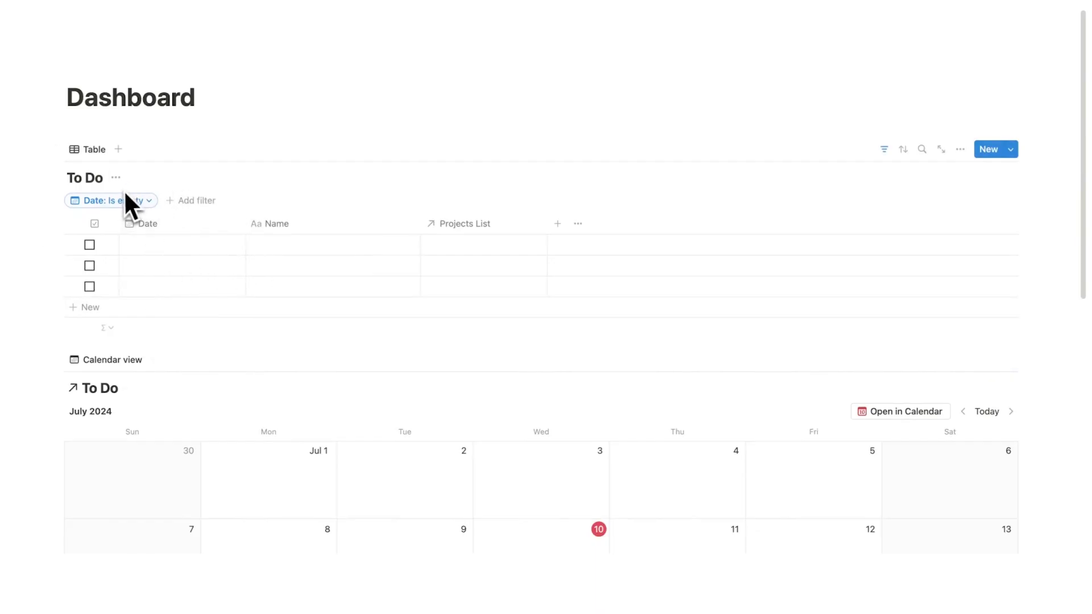
pyautogui.scroll(-5, 125, 193)
pyautogui.scroll(2, 299, 346)
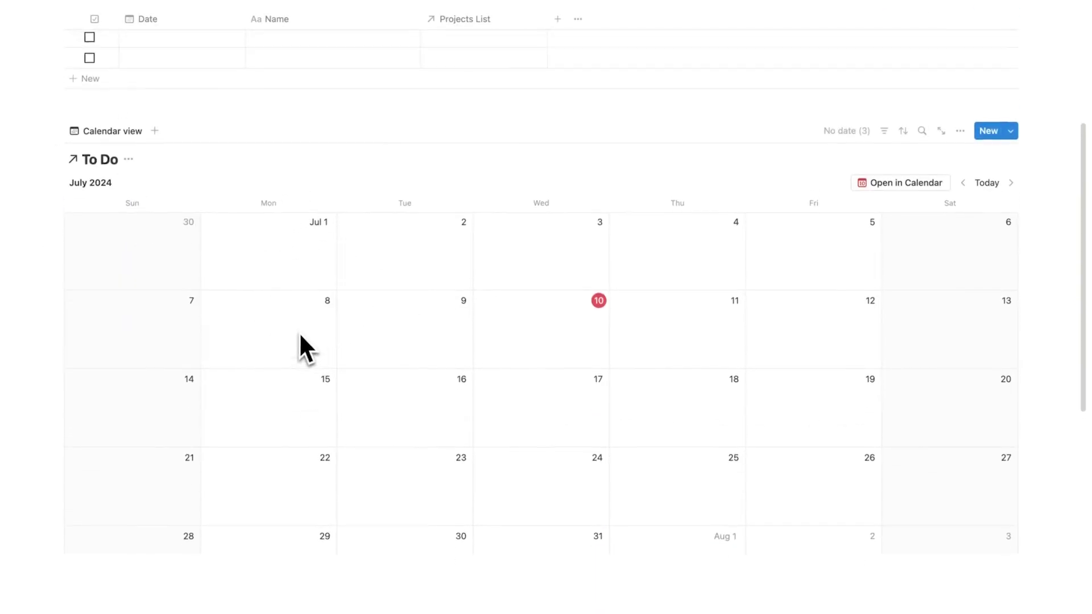
pyautogui.click(292, 81)
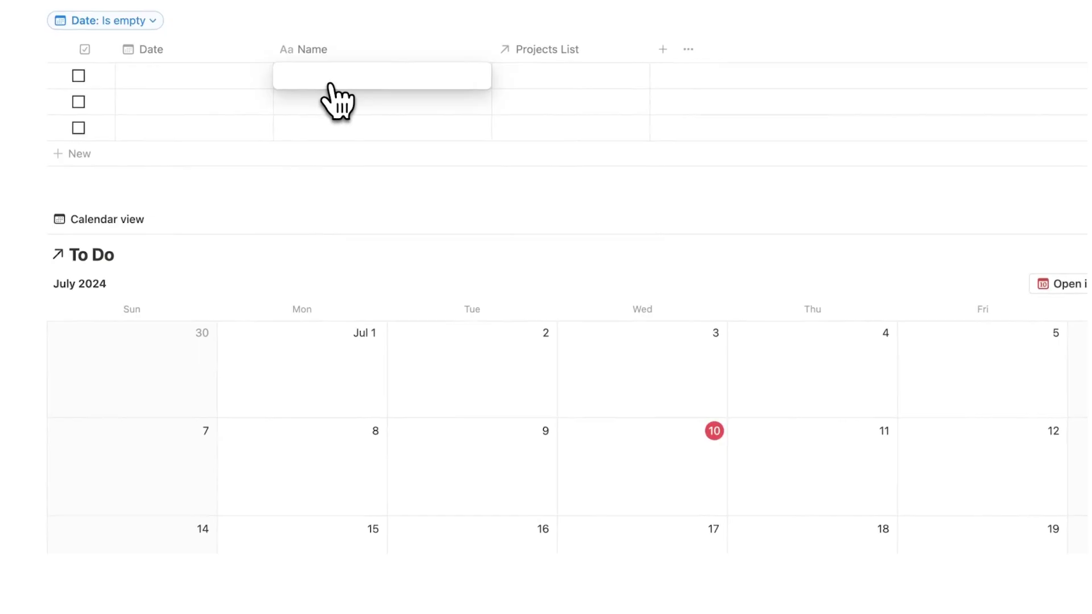
pyautogui.click(226, 78)
pyautogui.click(225, 214)
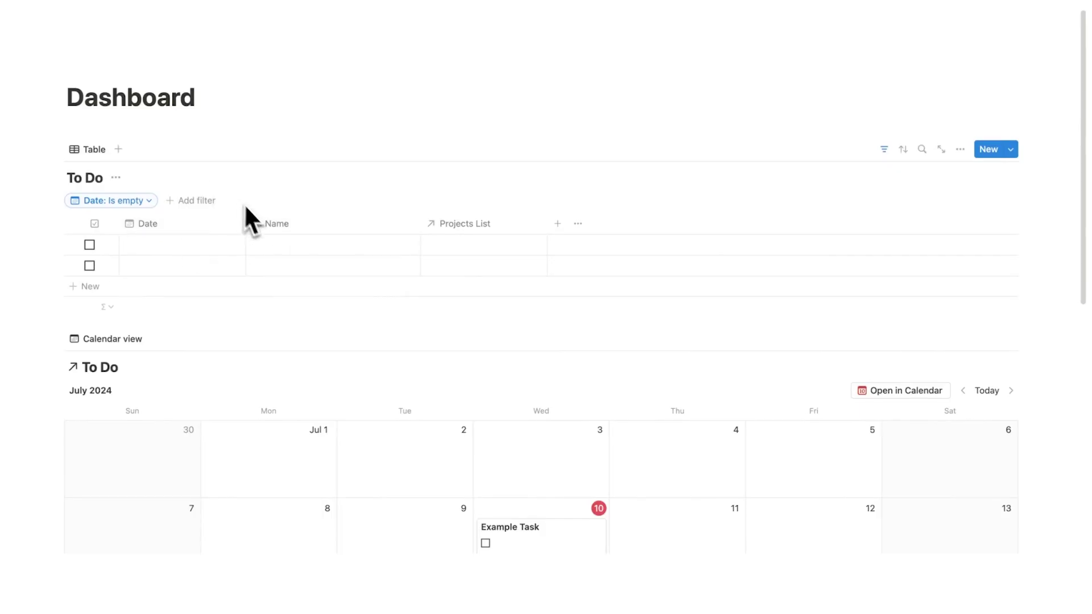
# - Move the unscheduled To Do table below the calendar
pyautogui.moveTo(57, 151); pyautogui.dragTo(204, 454)
pyautogui.click(284, 132)
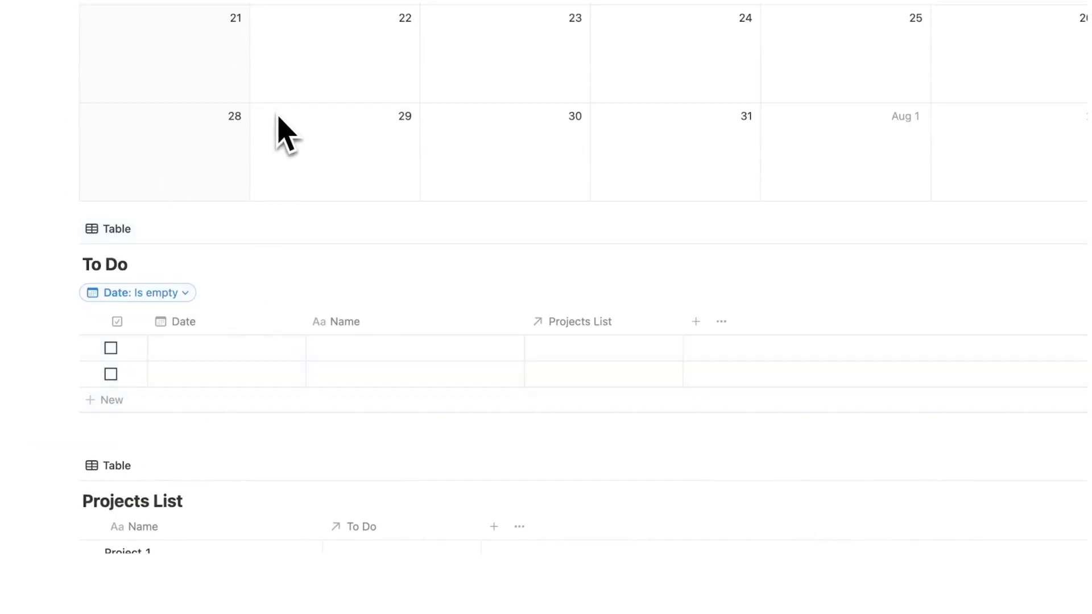
pyautogui.scroll(5, 319, 199)
pyautogui.scroll(-4, 438, 227)
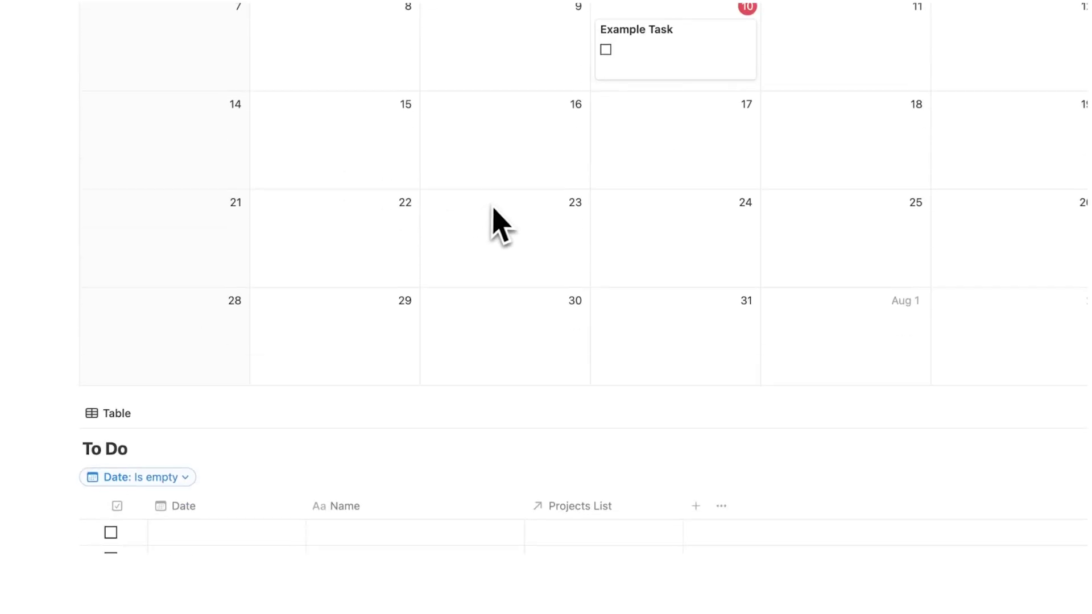
# - Add a task named Do Thing and set its date to July 10
pyautogui.click(373, 498)
pyautogui.write('Do Thing')
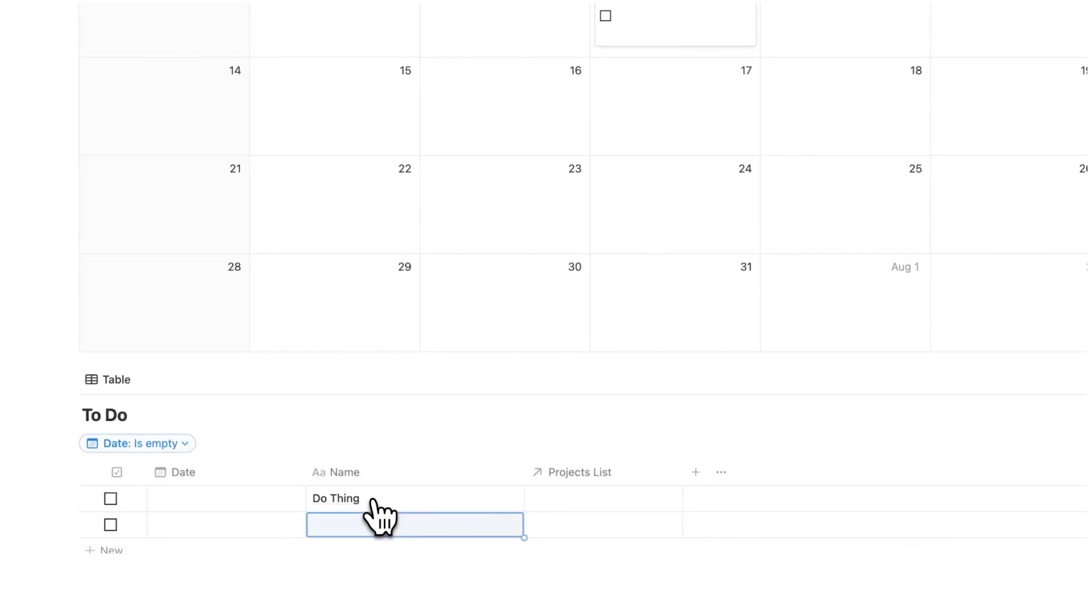
pyautogui.click(485, 365)
pyautogui.scroll(-1, 398, 409)
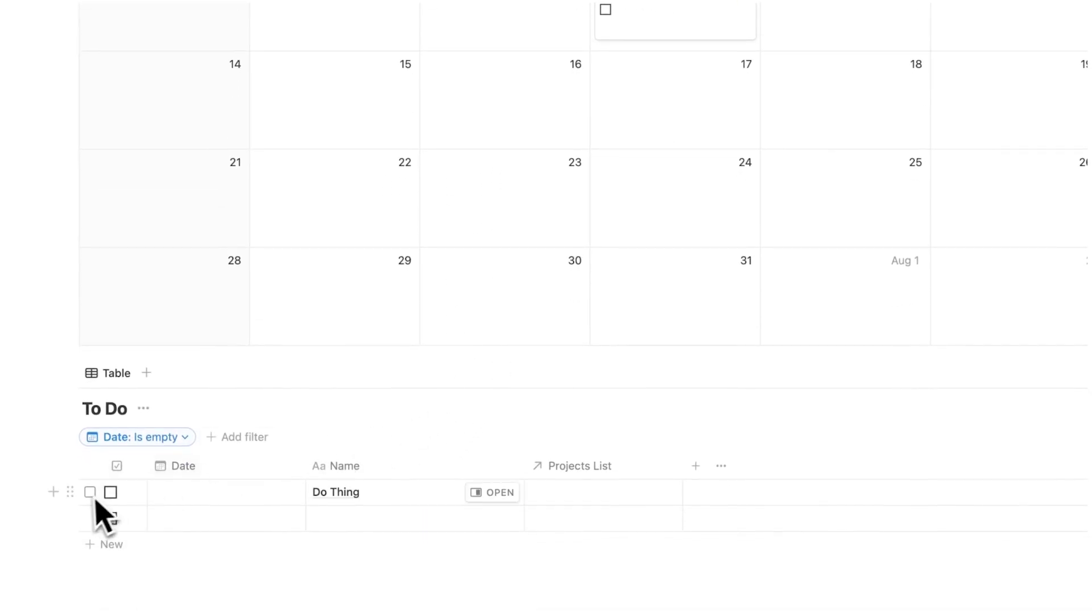
pyautogui.moveTo(73, 494); pyautogui.dragTo(822, 10)
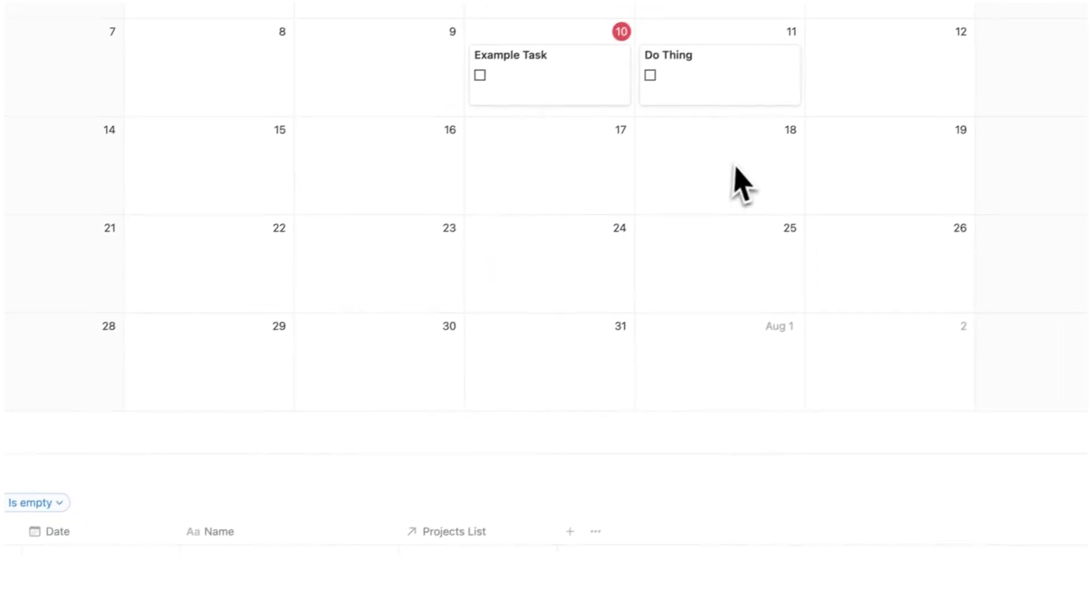
pyautogui.click(218, 225)
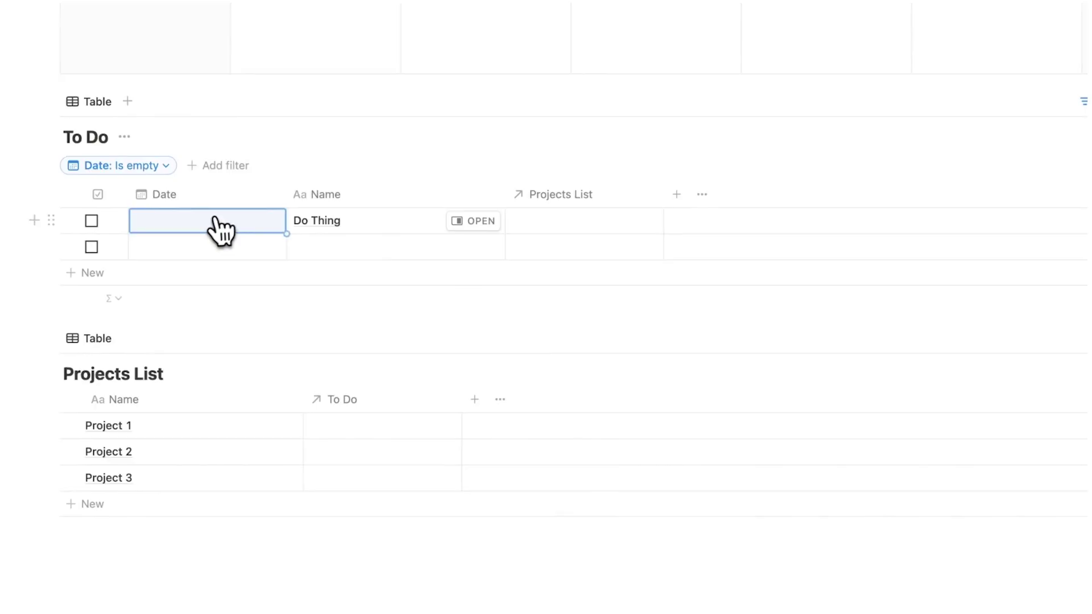
pyautogui.click(221, 224)
pyautogui.click(234, 328)
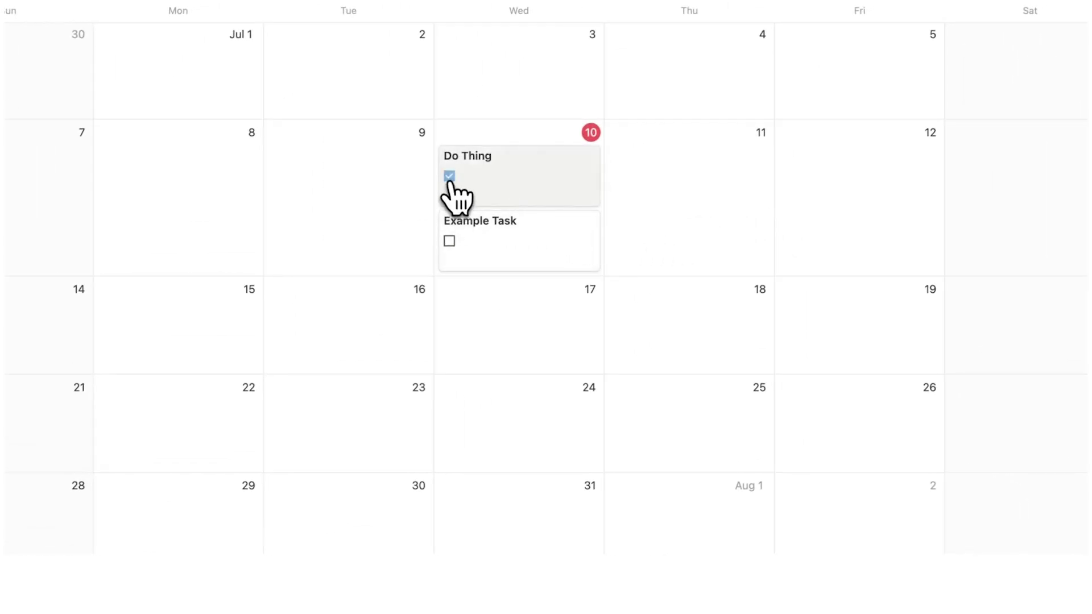
# - Link the Do Thing task to Project 1 from its task page
pyautogui.click(506, 196)
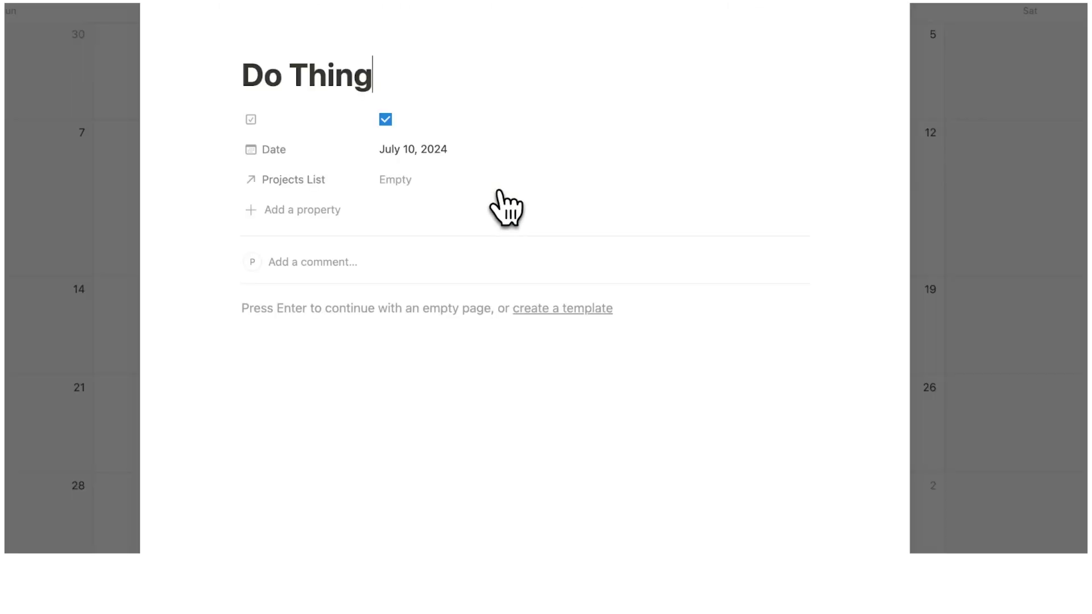
pyautogui.click(540, 239)
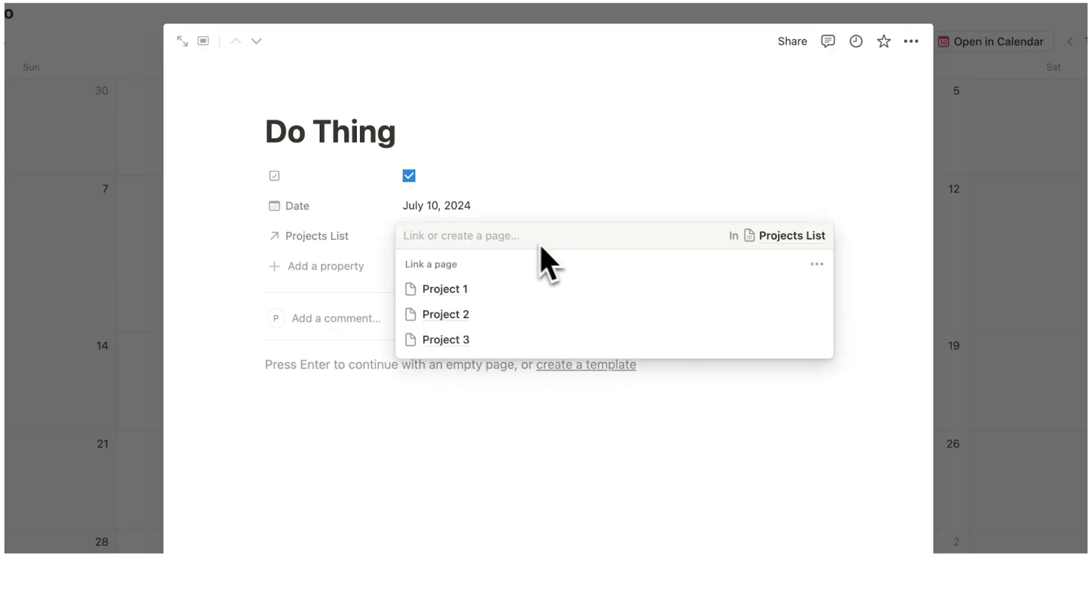
pyautogui.click(500, 280)
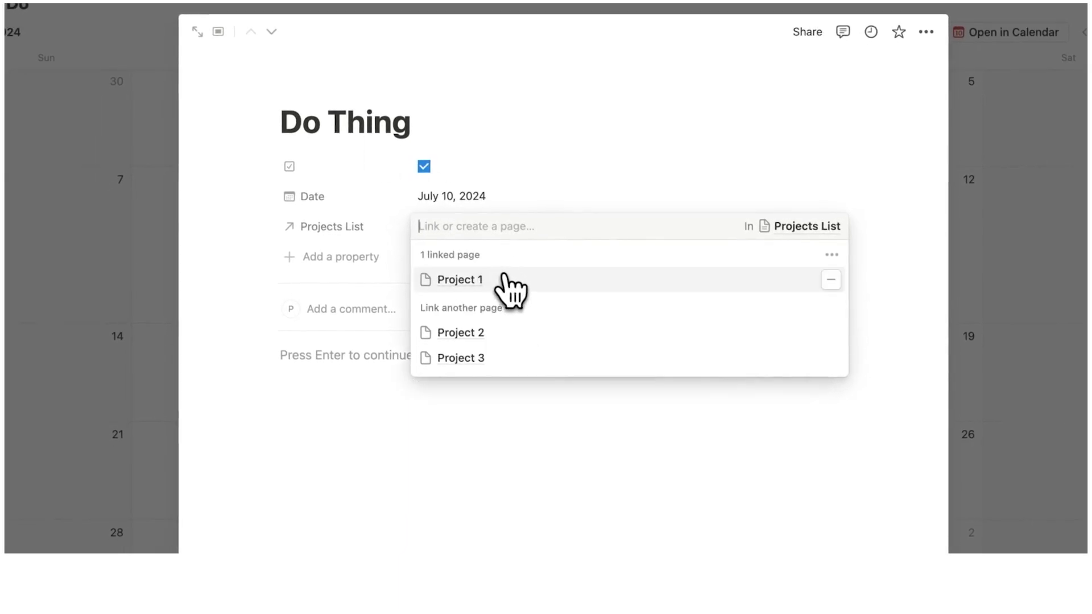
pyautogui.click(1041, 261)
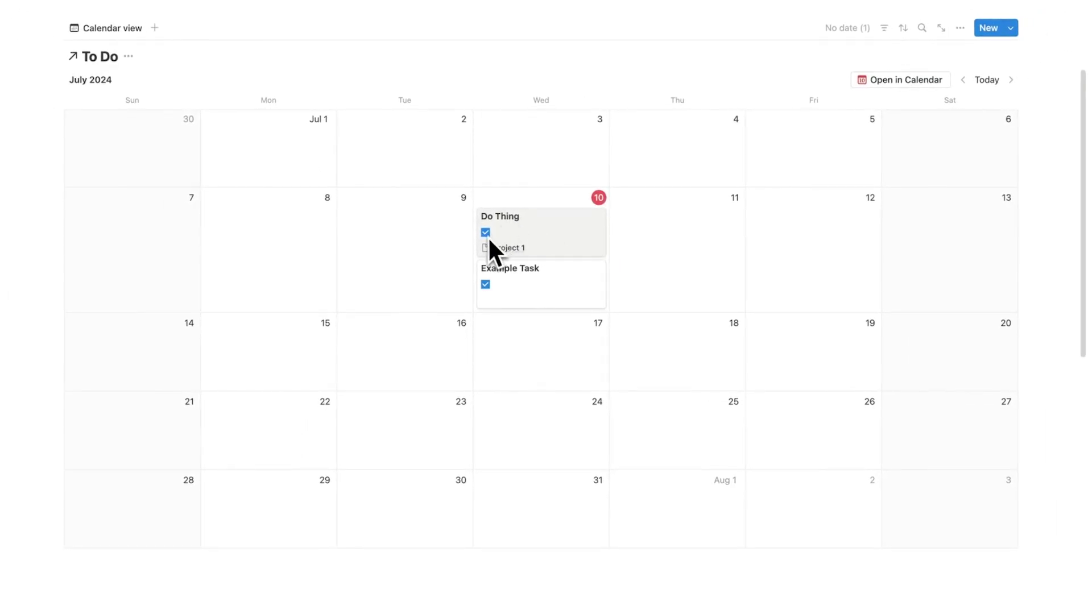
# - Link Example Task to Project 1 and check that Project 1 lists both tasks
pyautogui.scroll(-8, 517, 250)
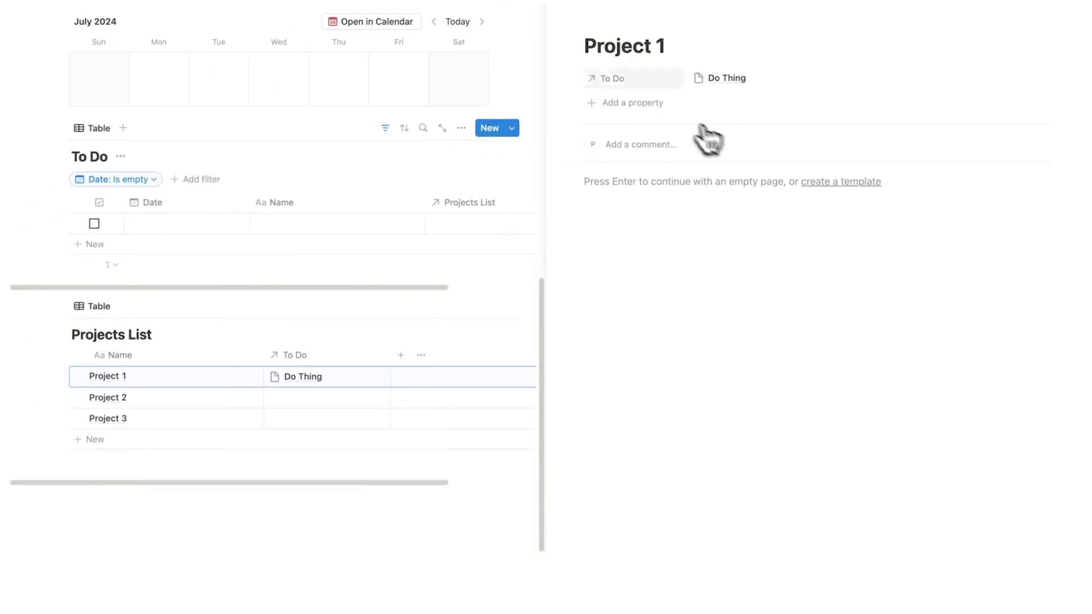
pyautogui.click(553, 16)
pyautogui.scroll(5, 469, 116)
pyautogui.click(472, 128)
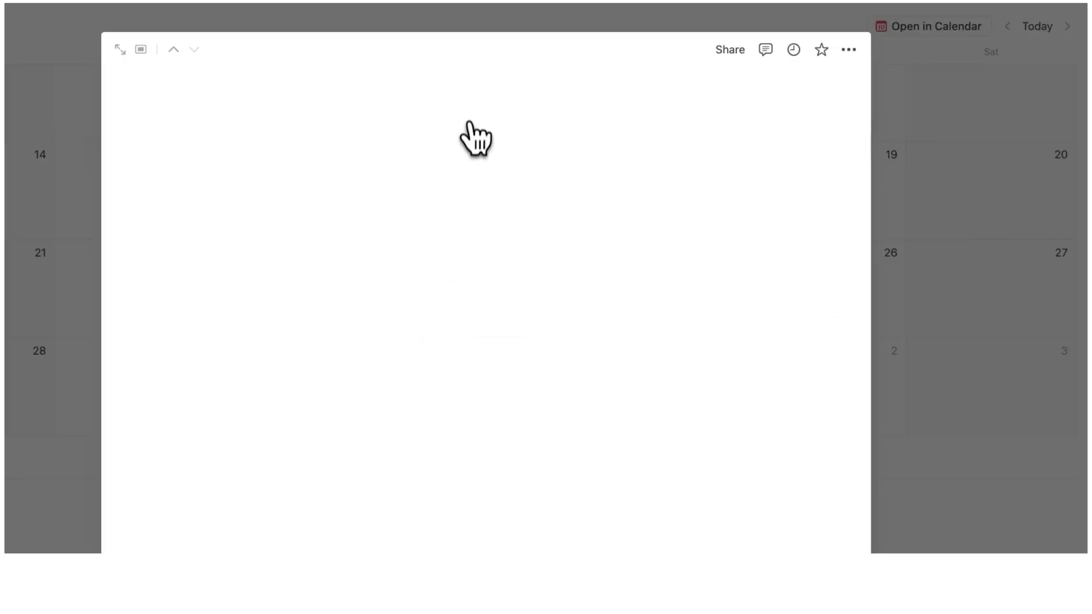
pyautogui.click(392, 246)
pyautogui.click(403, 296)
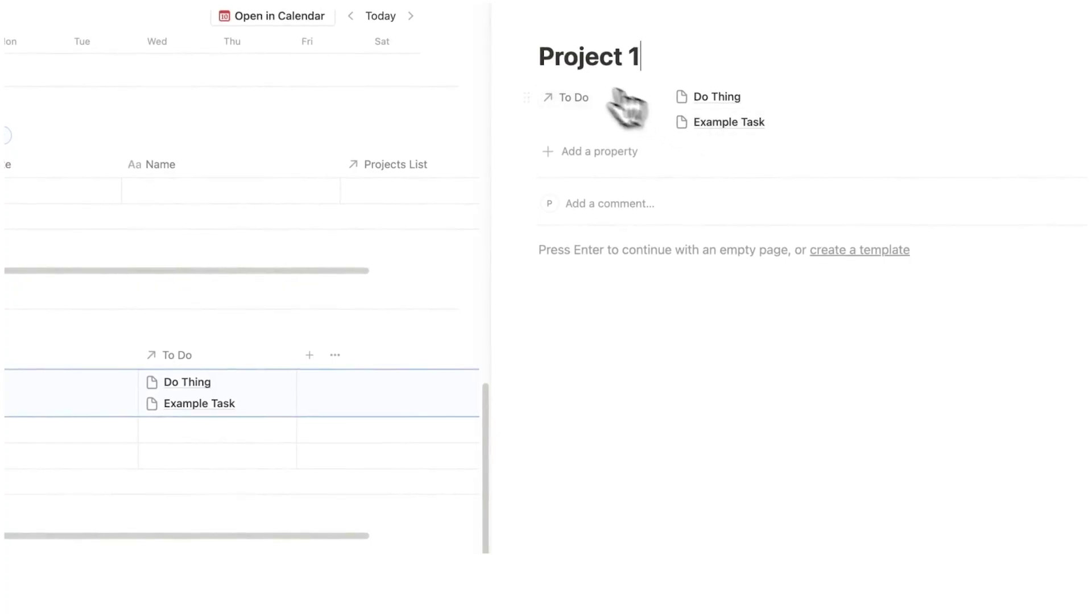
pyautogui.press('Escape')
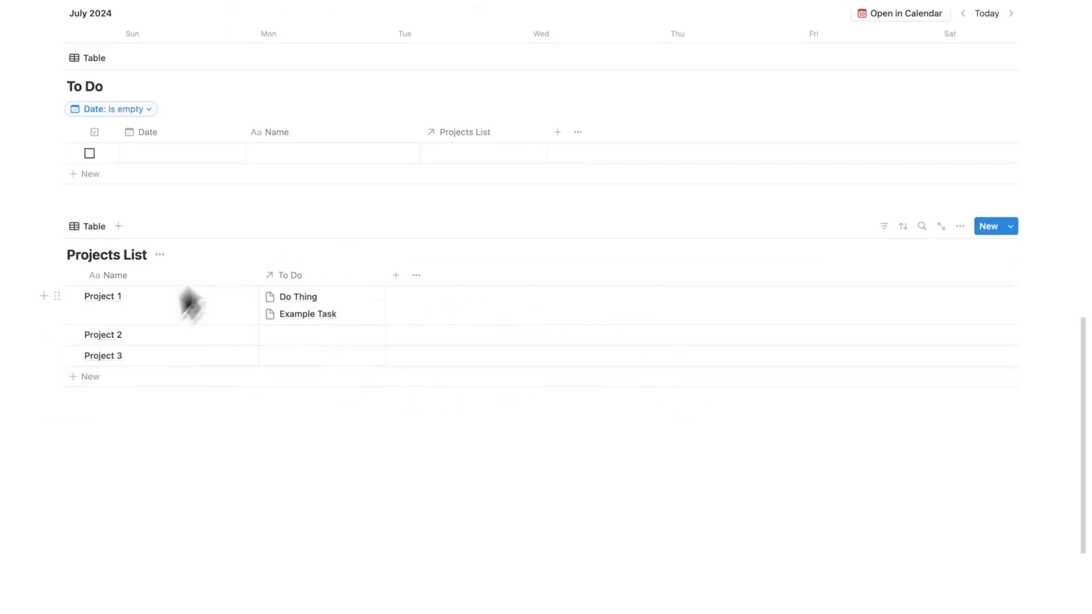
pyautogui.scroll(10, 383, 429)
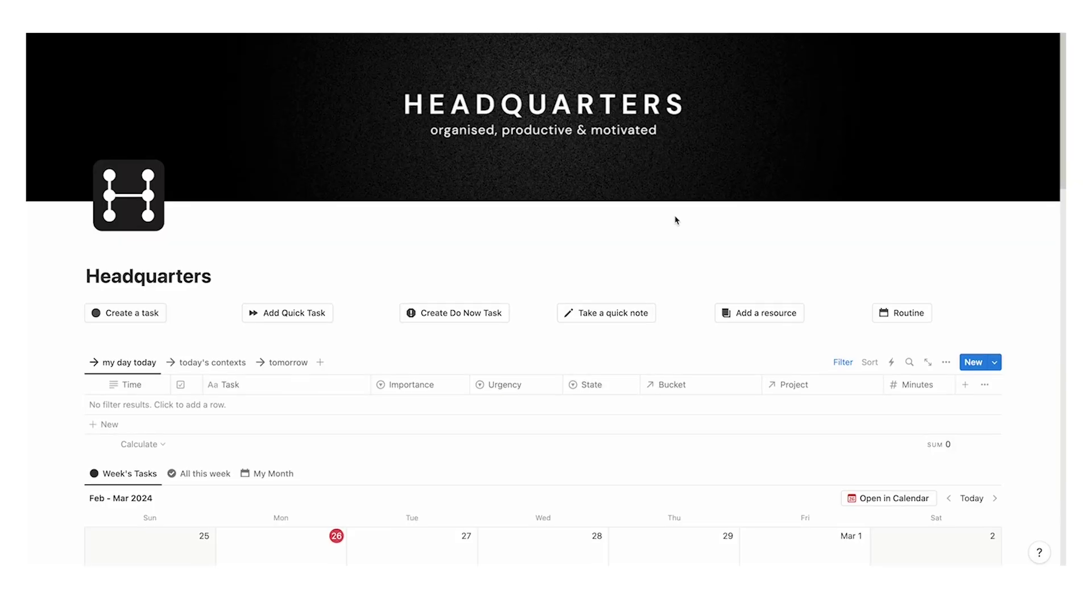
# - Mark the Finish Writing Report task as done in the Headquarters template
pyautogui.scroll(-12, 675, 218)
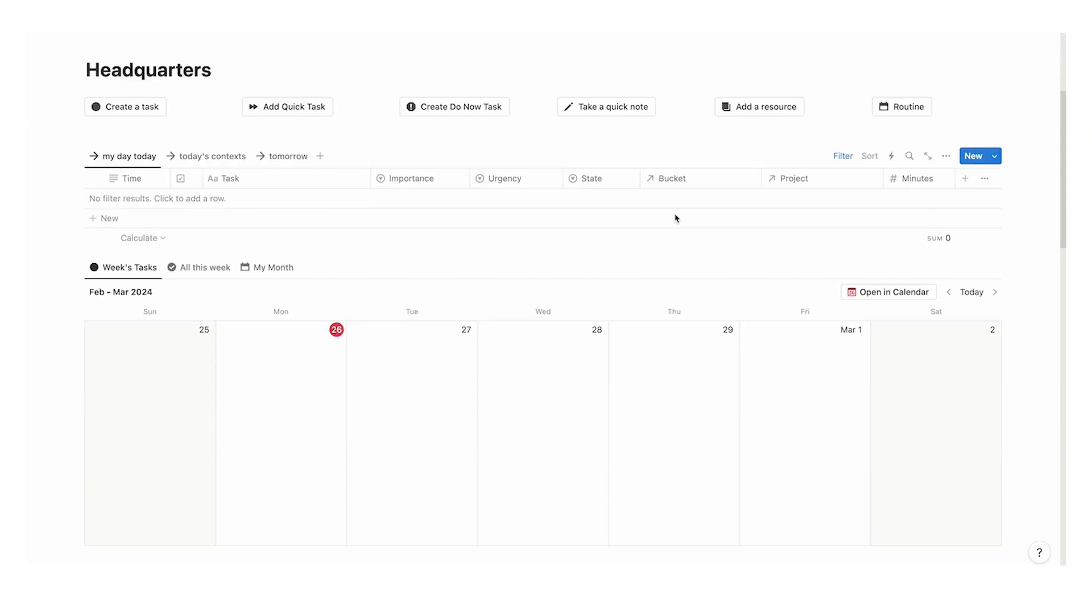
pyautogui.scroll(-8, 156, 229)
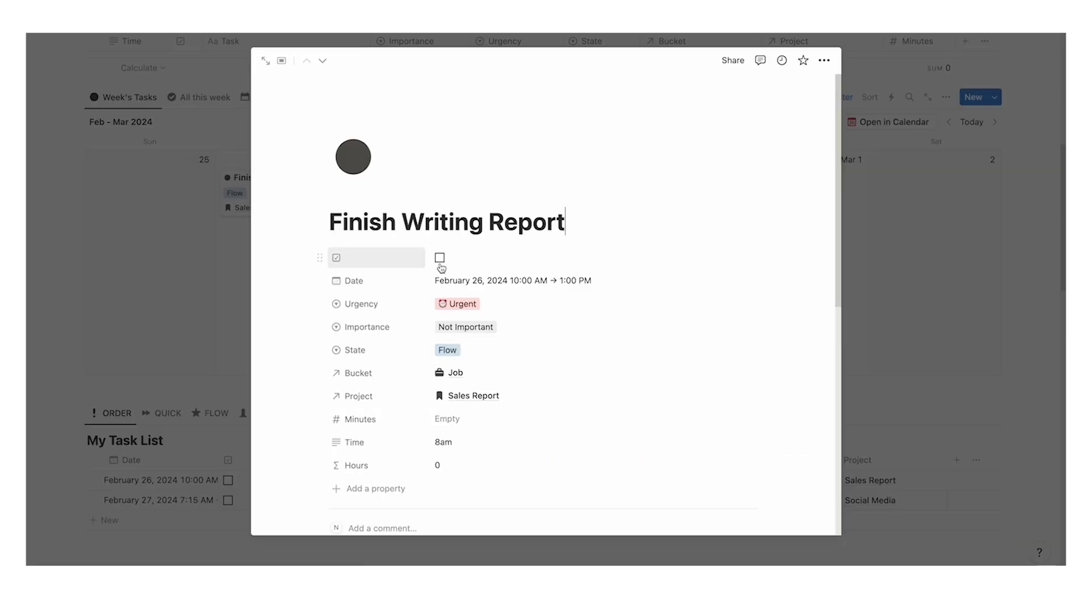
pyautogui.click(438, 255)
pyautogui.click(189, 250)
# - View the Batch Social Posts task, then set Write Cover Letter's Importance to Moved the needle
pyautogui.click(424, 213)
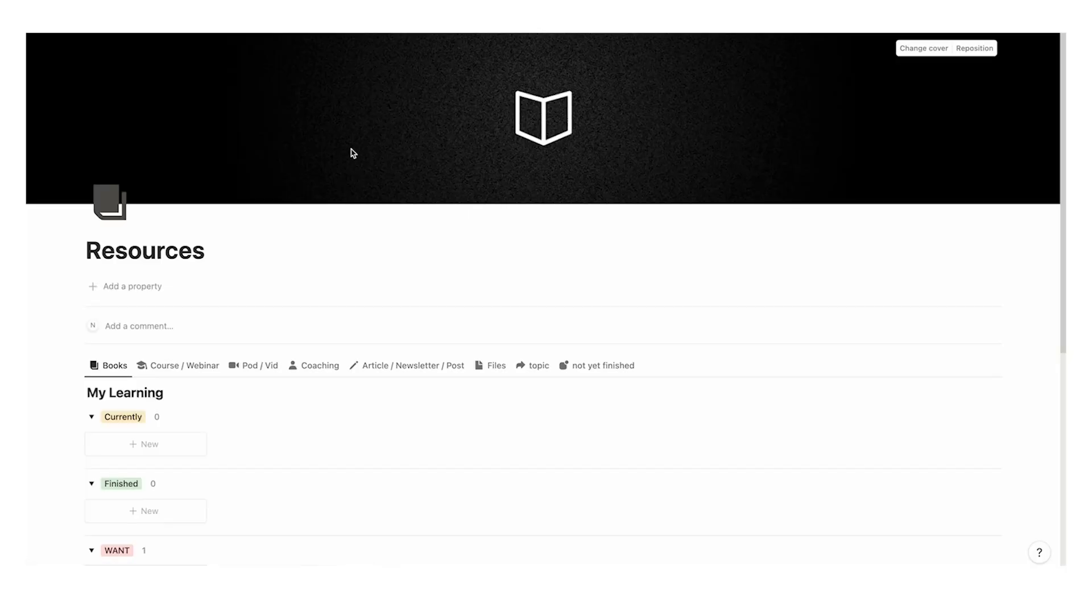
pyautogui.scroll(-8, 350, 153)
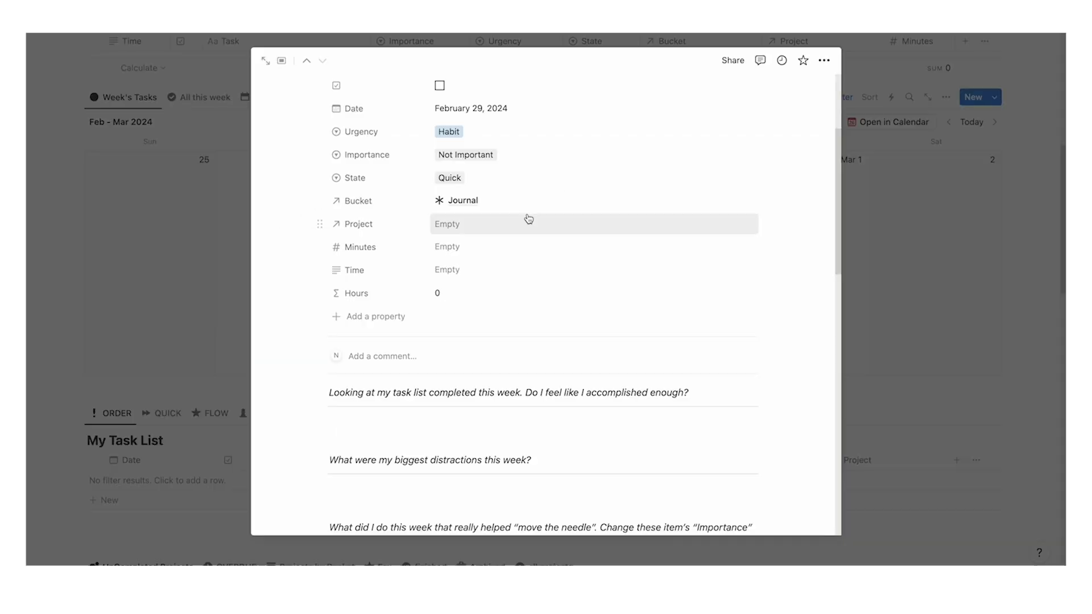
pyautogui.scroll(-5, 531, 216)
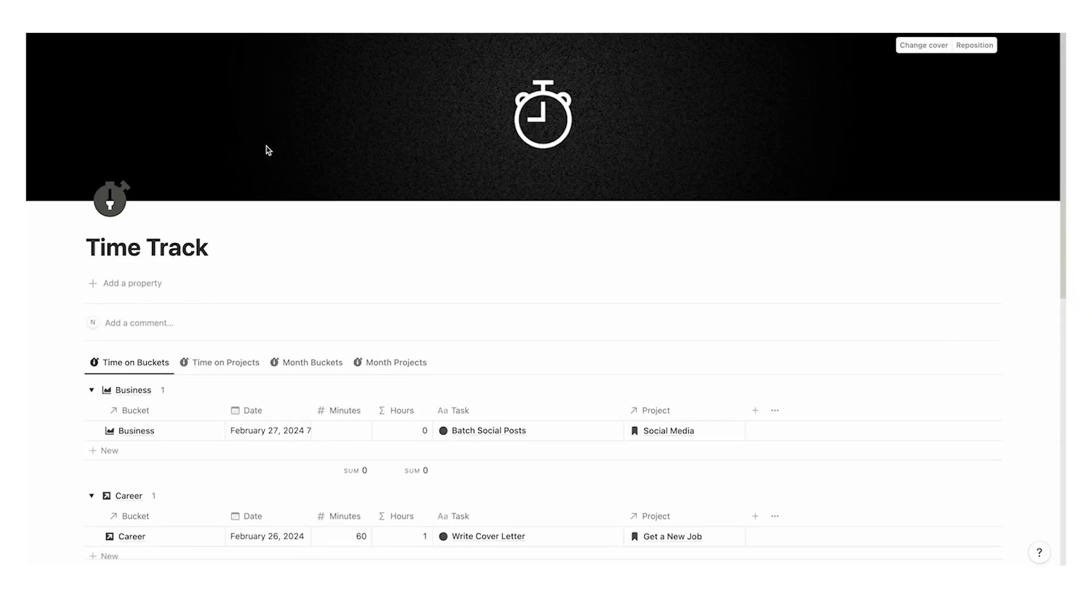
pyautogui.scroll(-5, 297, 146)
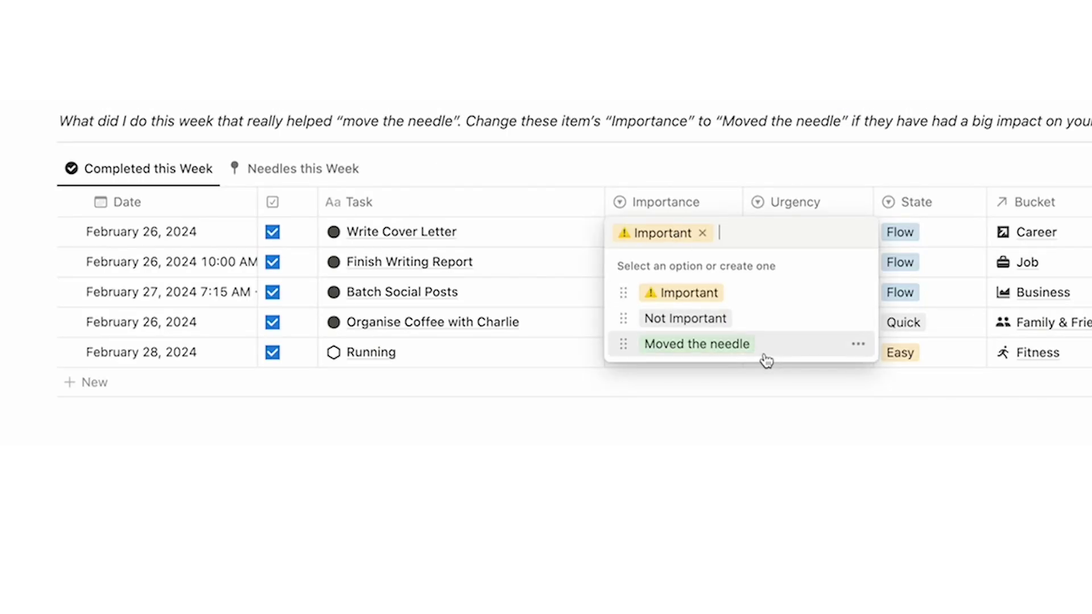
pyautogui.click(764, 353)
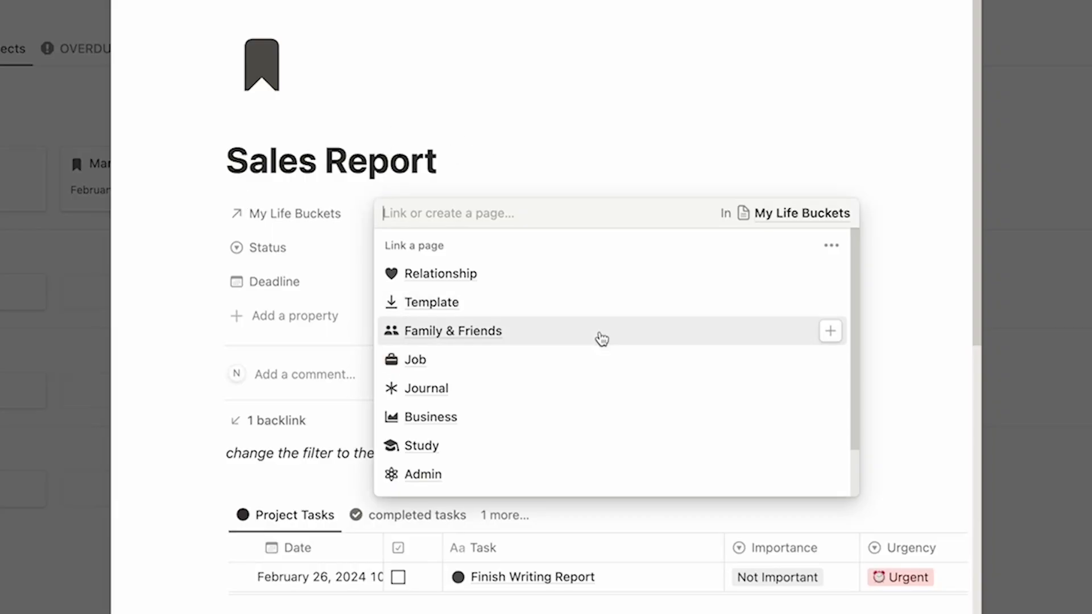